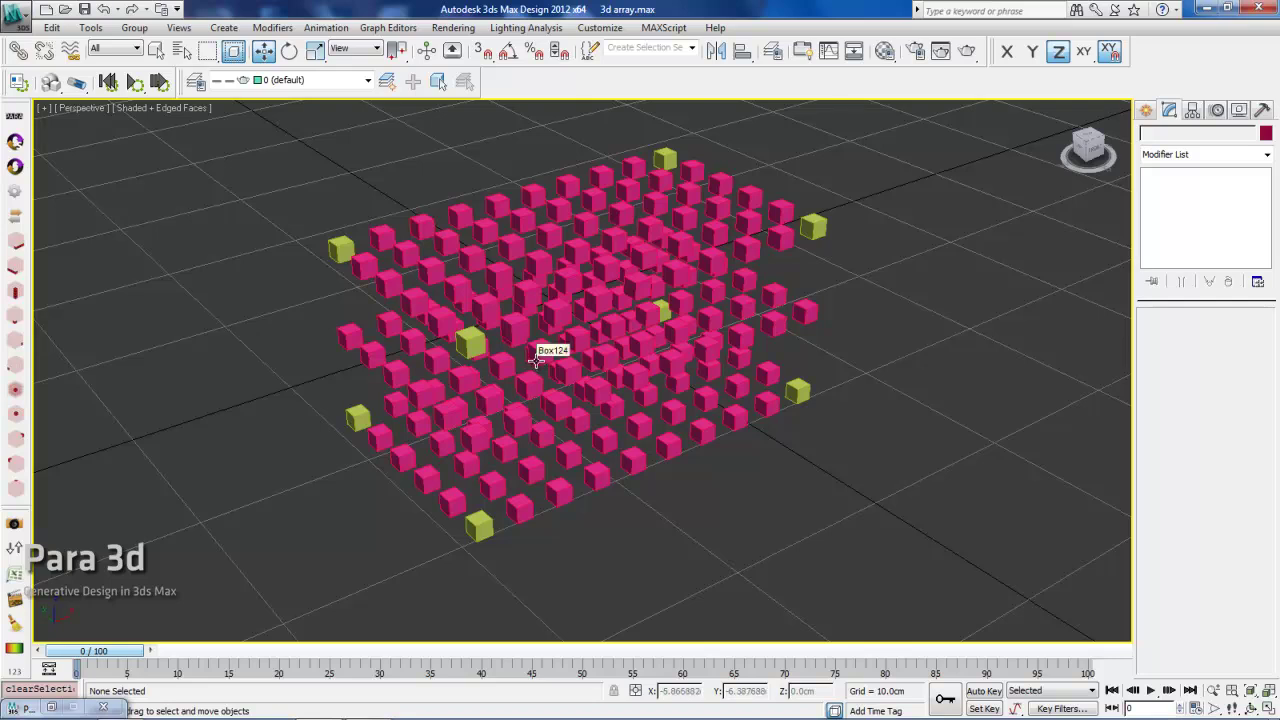
Step: Examine the 3D box array from several angles to identify its rows, columns and planes
{"action": "left_click", "coordinate": [538, 431]}
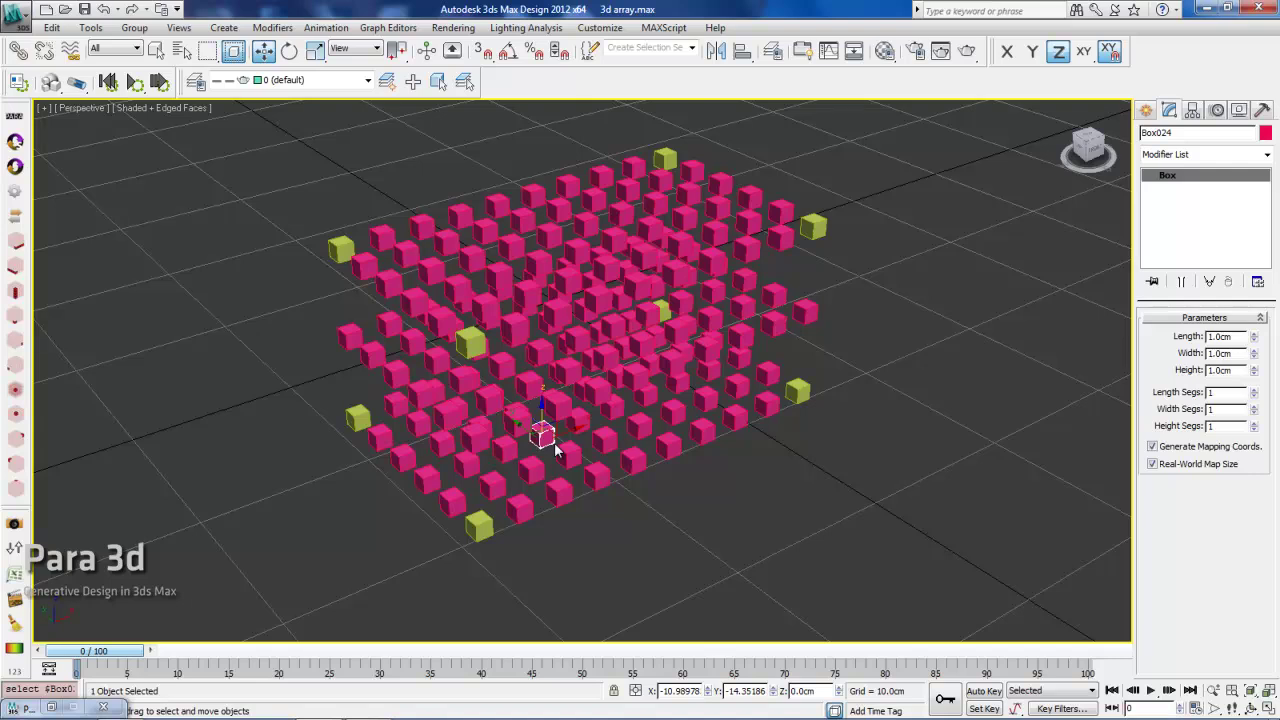
{"action": "left_click", "coordinate": [585, 503]}
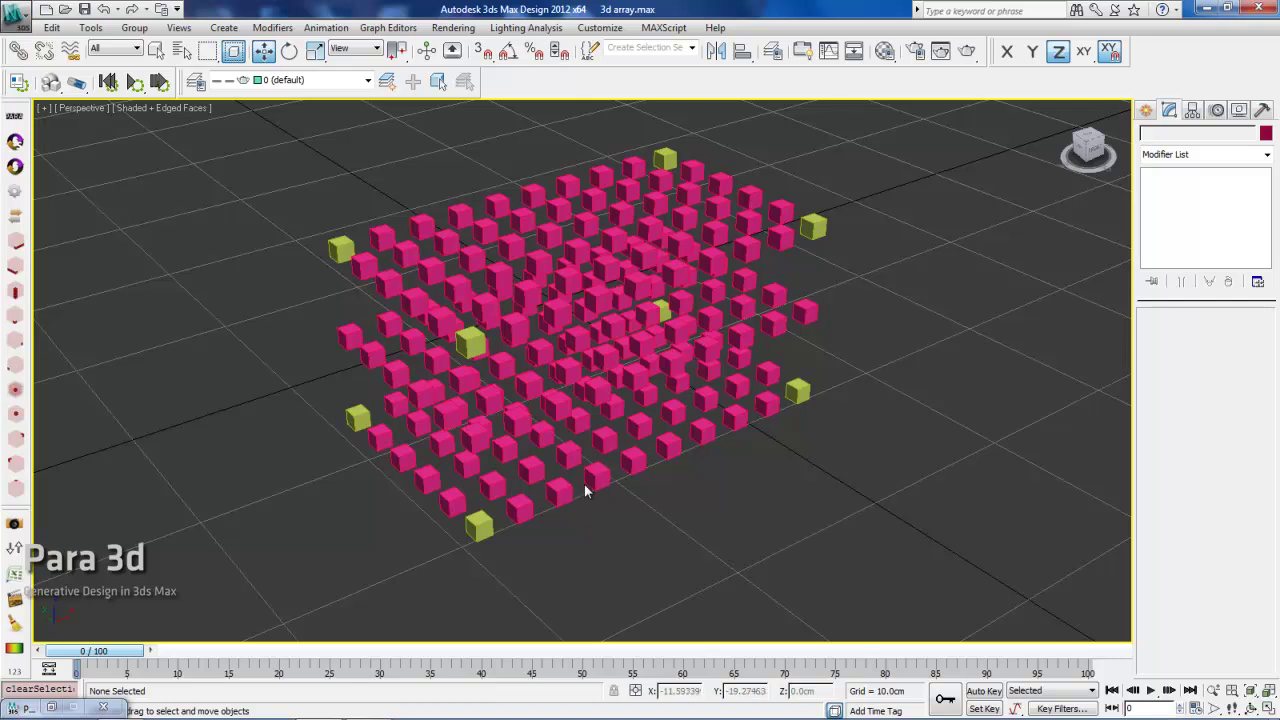
{"action": "middle_click_drag", "start_coordinate": [575, 450], "coordinate": [601, 463]}
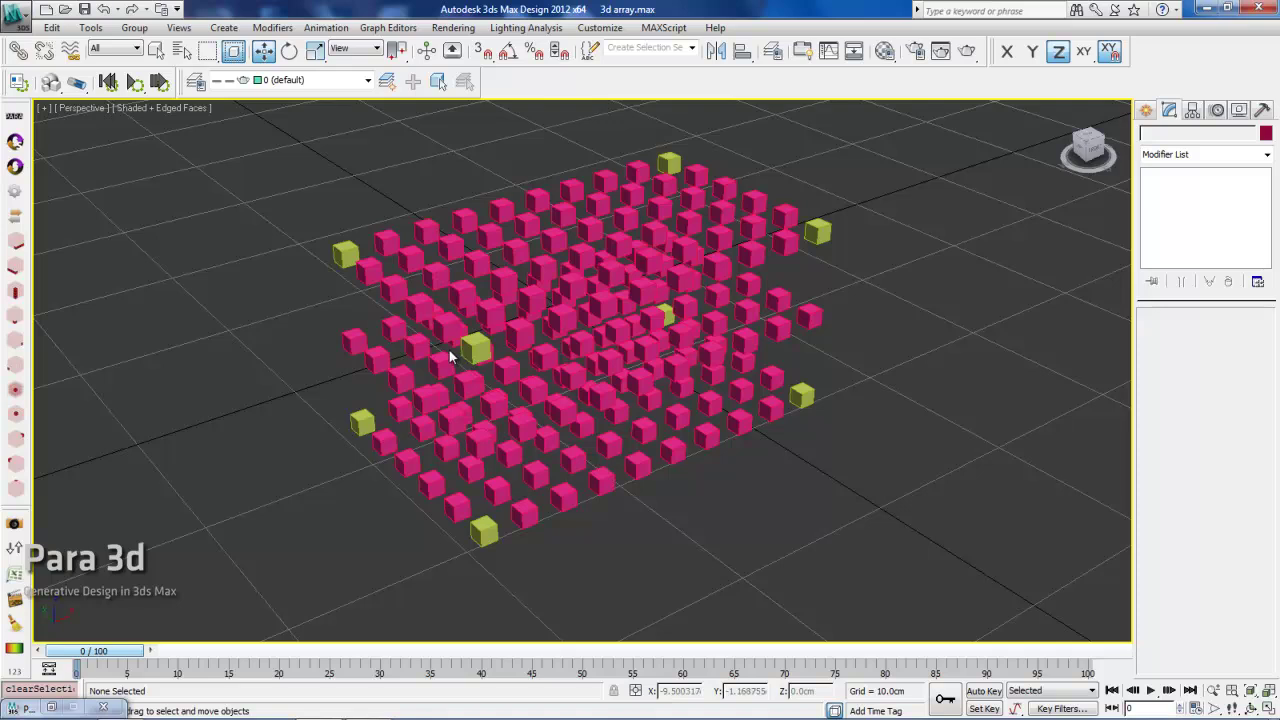
{"action": "left_click", "coordinate": [491, 405]}
{"action": "middle_click_drag", "start_coordinate": [491, 405], "coordinate": [480, 515], "text": "alt"}
{"action": "left_click", "coordinate": [478, 514]}
{"action": "left_click", "coordinate": [515, 512]}
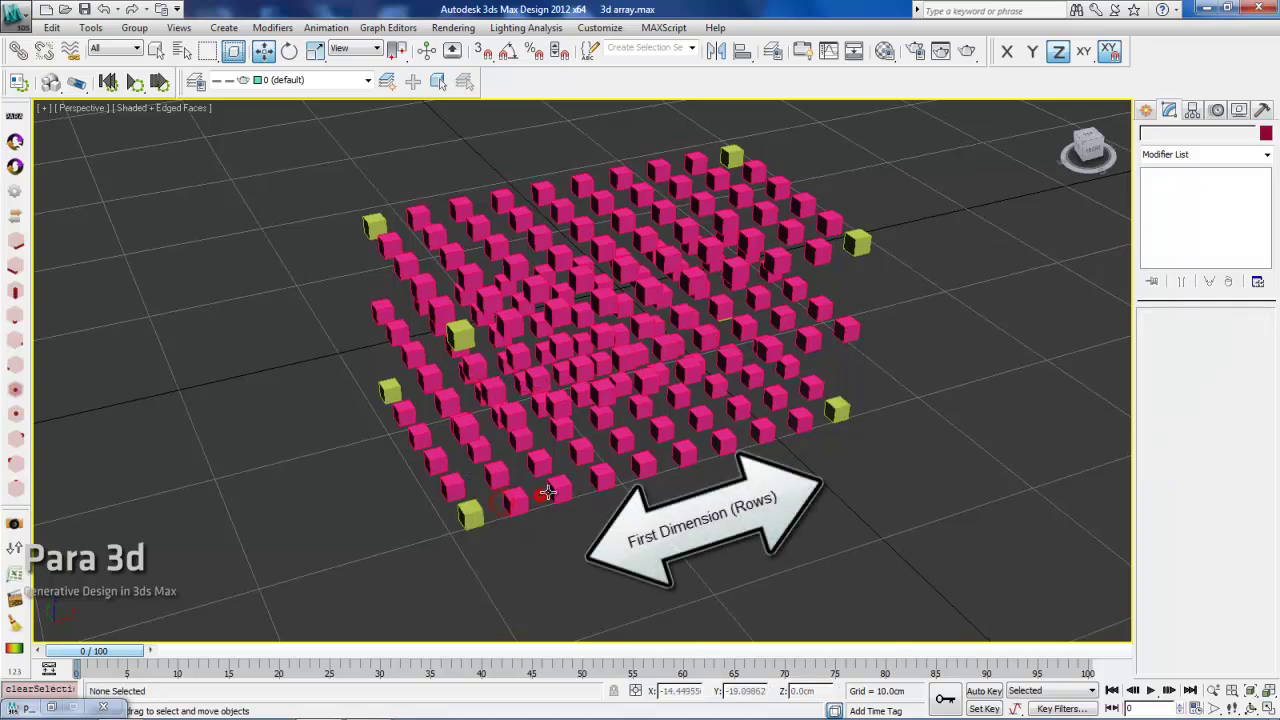
{"action": "left_click", "coordinate": [390, 392]}
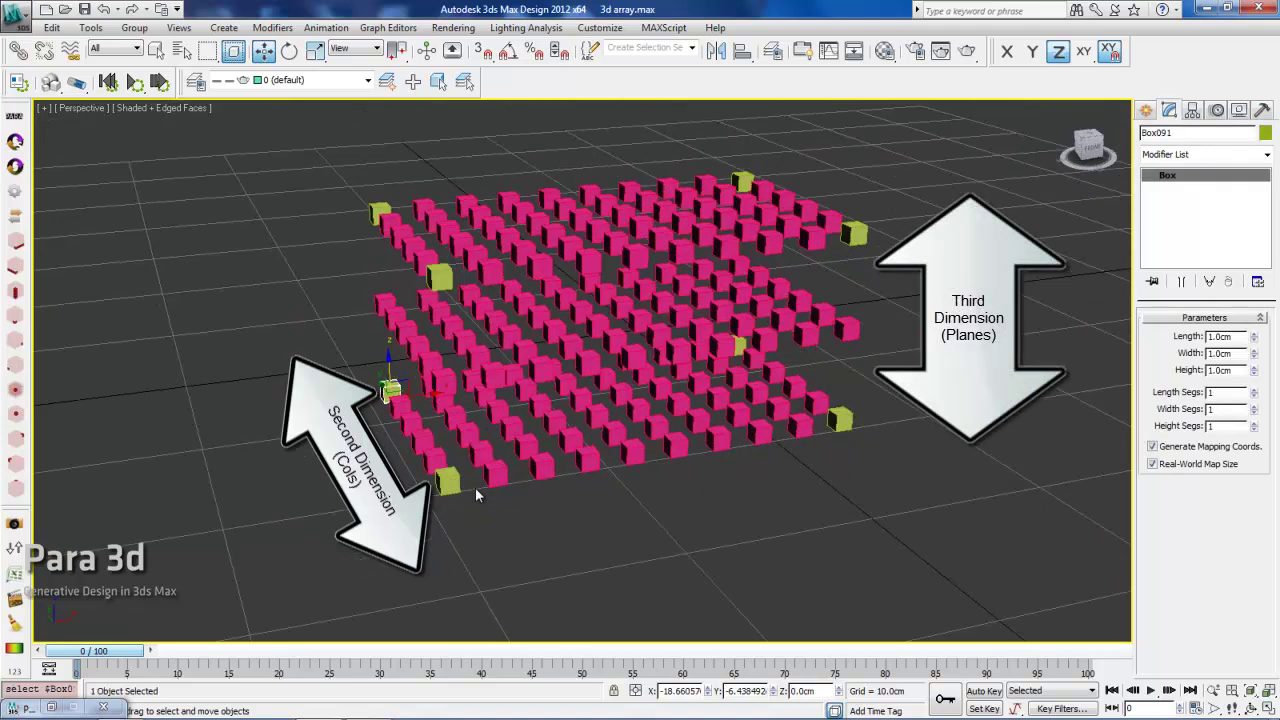
{"action": "mouse_move", "coordinate": [475, 487]}
{"action": "middle_mouse_down", "text": "alt"}
{"action": "mouse_move", "coordinate": [465, 464]}
{"action": "mouse_move", "coordinate": [435, 456]}
{"action": "mouse_move", "coordinate": [429, 466]}
{"action": "mouse_move", "coordinate": [482, 496]}
{"action": "mouse_move", "coordinate": [494, 478]}
{"action": "mouse_move", "coordinate": [484, 463]}
{"action": "mouse_move", "coordinate": [497, 492]}
{"action": "middle_mouse_up", "text": "alt"}
{"action": "left_click", "coordinate": [497, 496]}
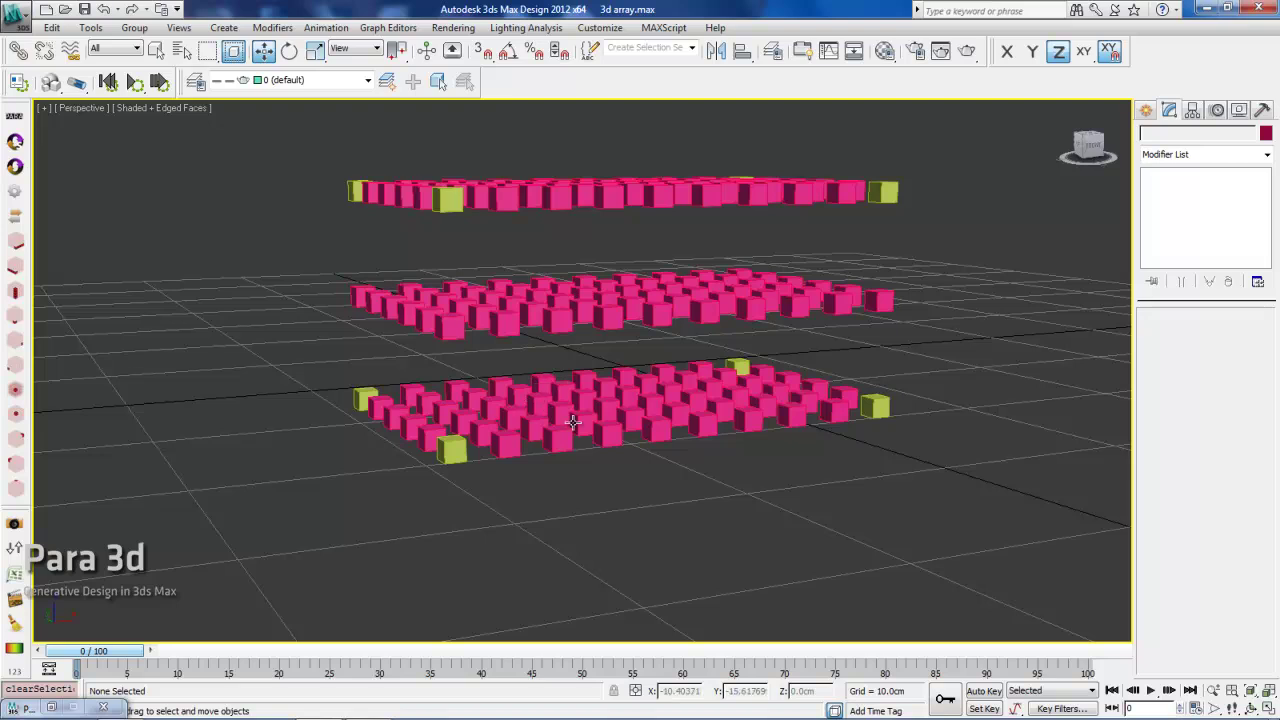
{"action": "left_click", "coordinate": [600, 398]}
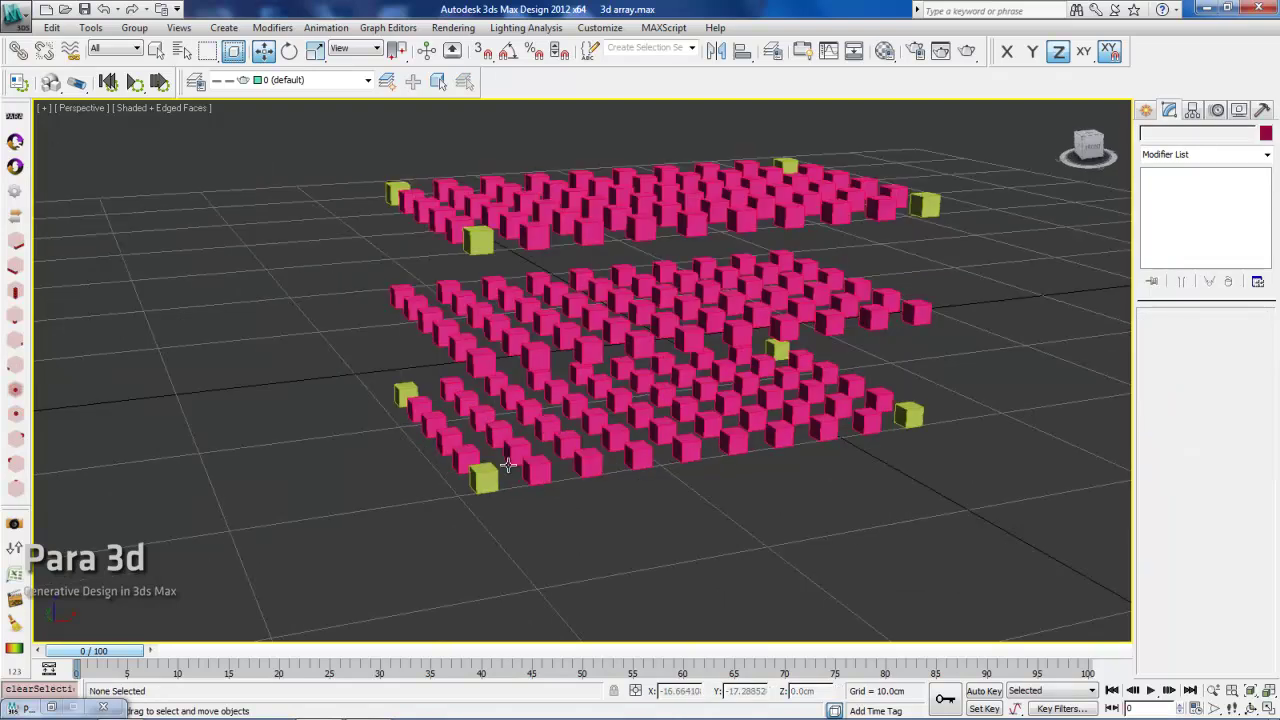
Step: Select the front corner box of the lowest plane, and select its PARA_Box001 array object through the Para 3d settings
{"action": "left_click", "coordinate": [490, 472]}
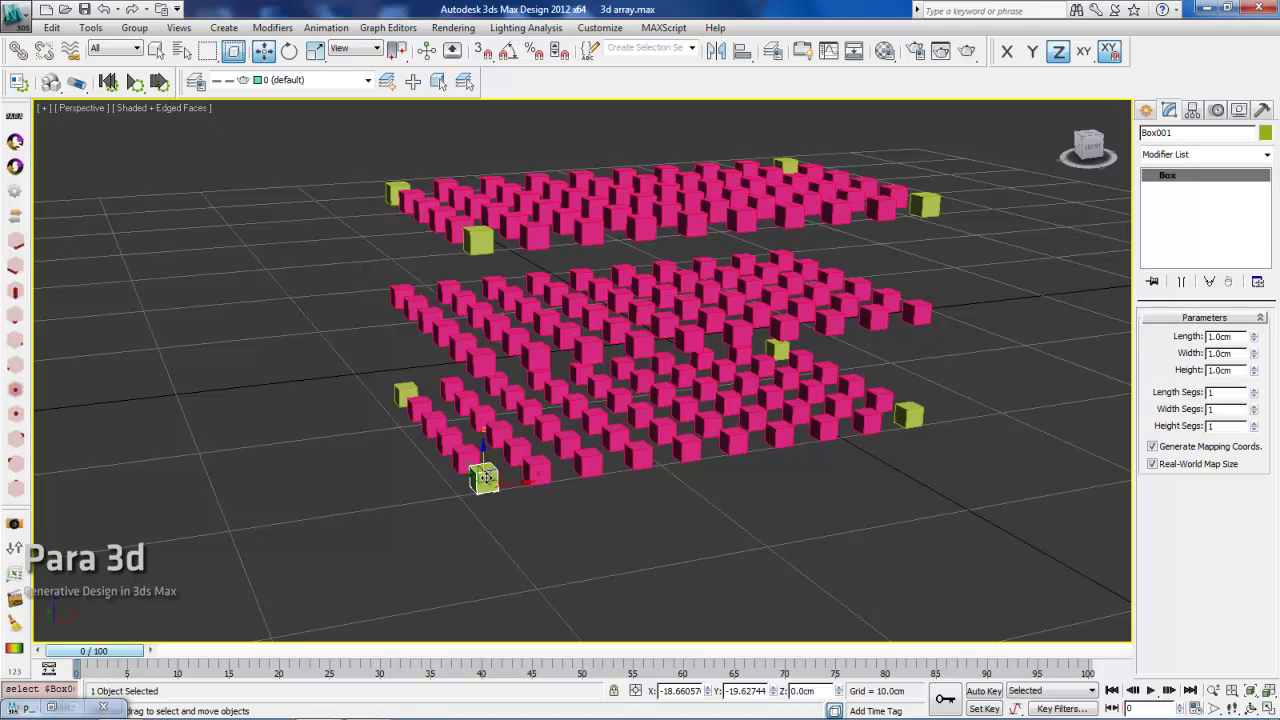
{"action": "mouse_move", "coordinate": [519, 499]}
{"action": "middle_mouse_down", "text": "alt"}
{"action": "mouse_move", "coordinate": [519, 440]}
{"action": "mouse_move", "coordinate": [518, 492]}
{"action": "middle_mouse_up", "text": "alt"}
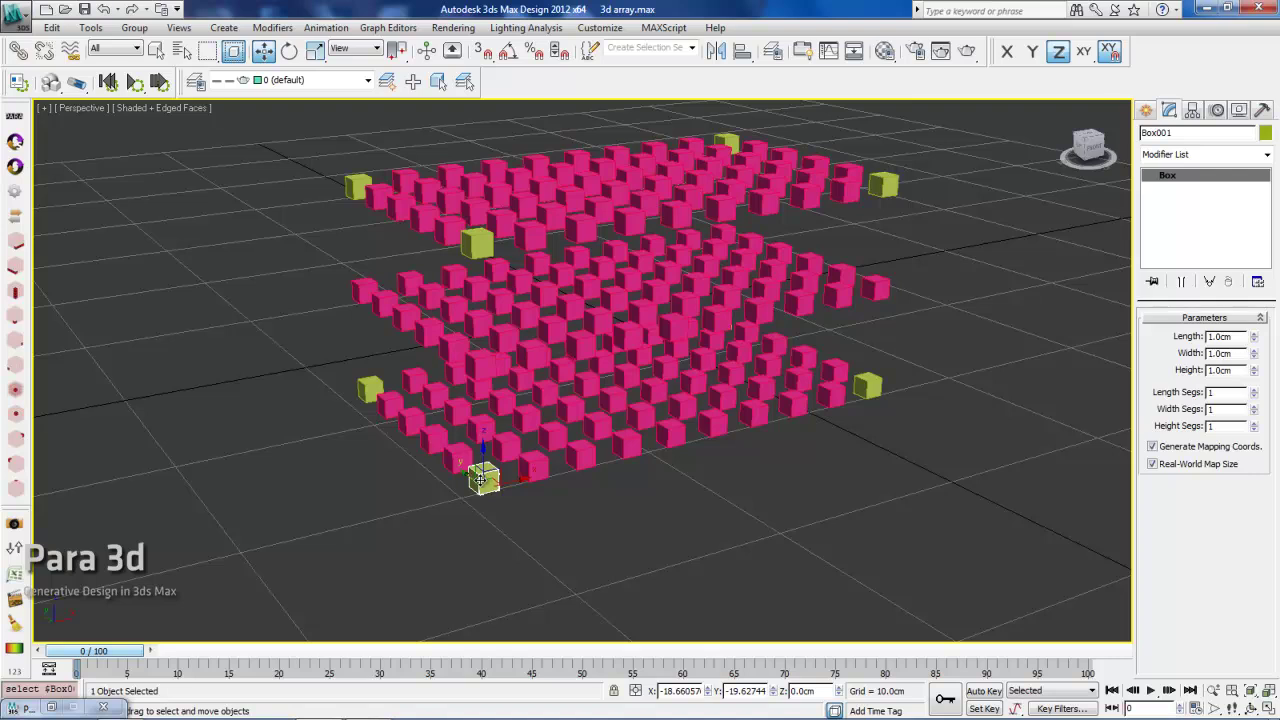
{"action": "middle_click_drag", "start_coordinate": [481, 480], "coordinate": [497, 503], "text": "alt"}
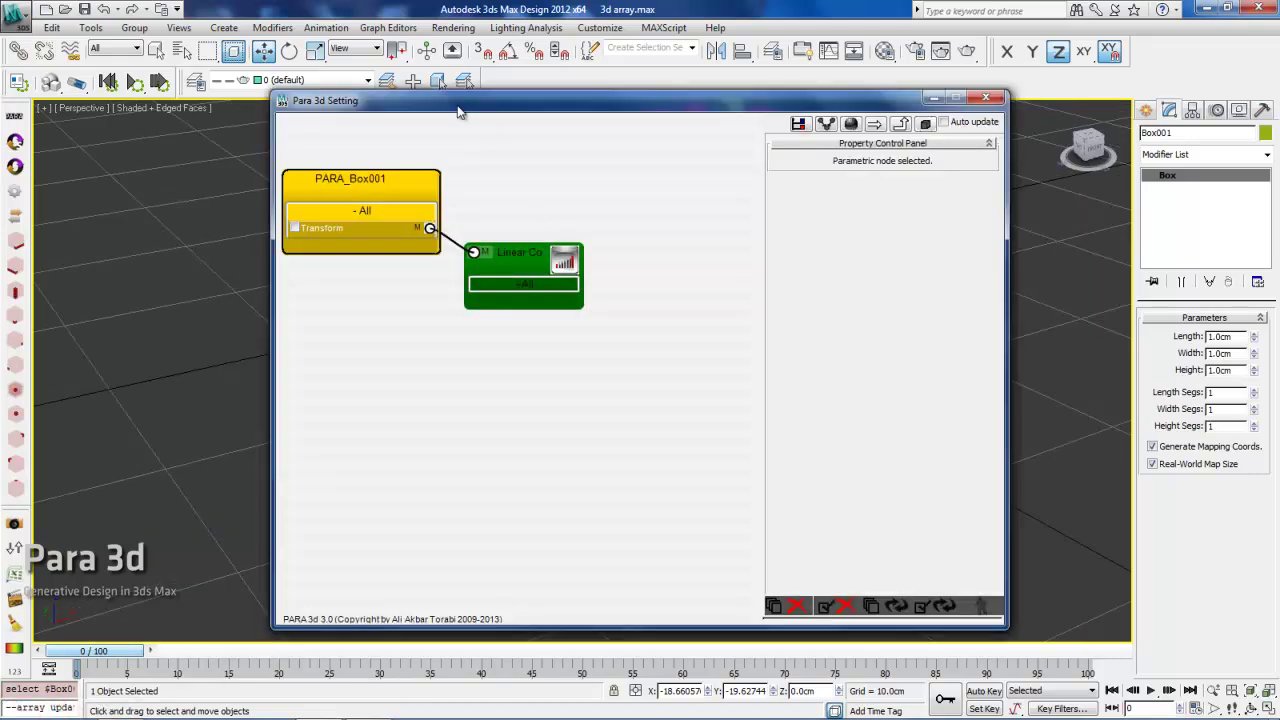
{"action": "left_click_drag", "start_coordinate": [465, 112], "coordinate": [266, 115]}
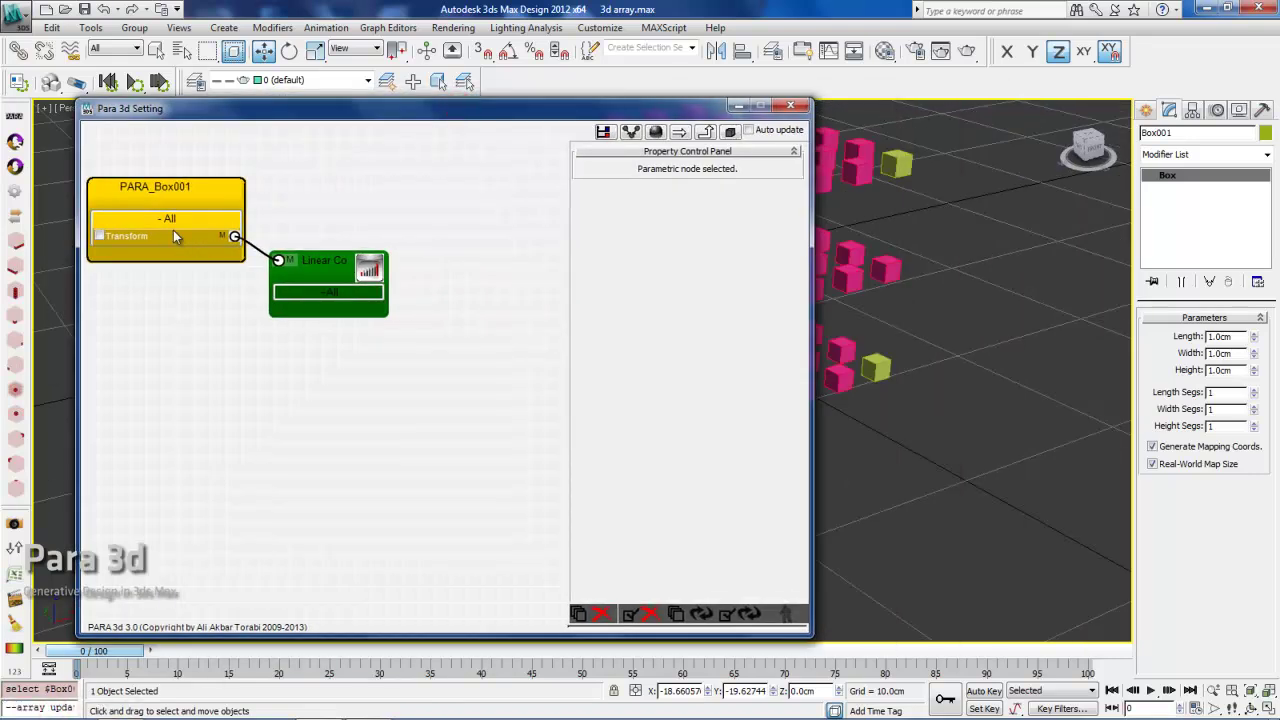
{"action": "left_click", "coordinate": [155, 198]}
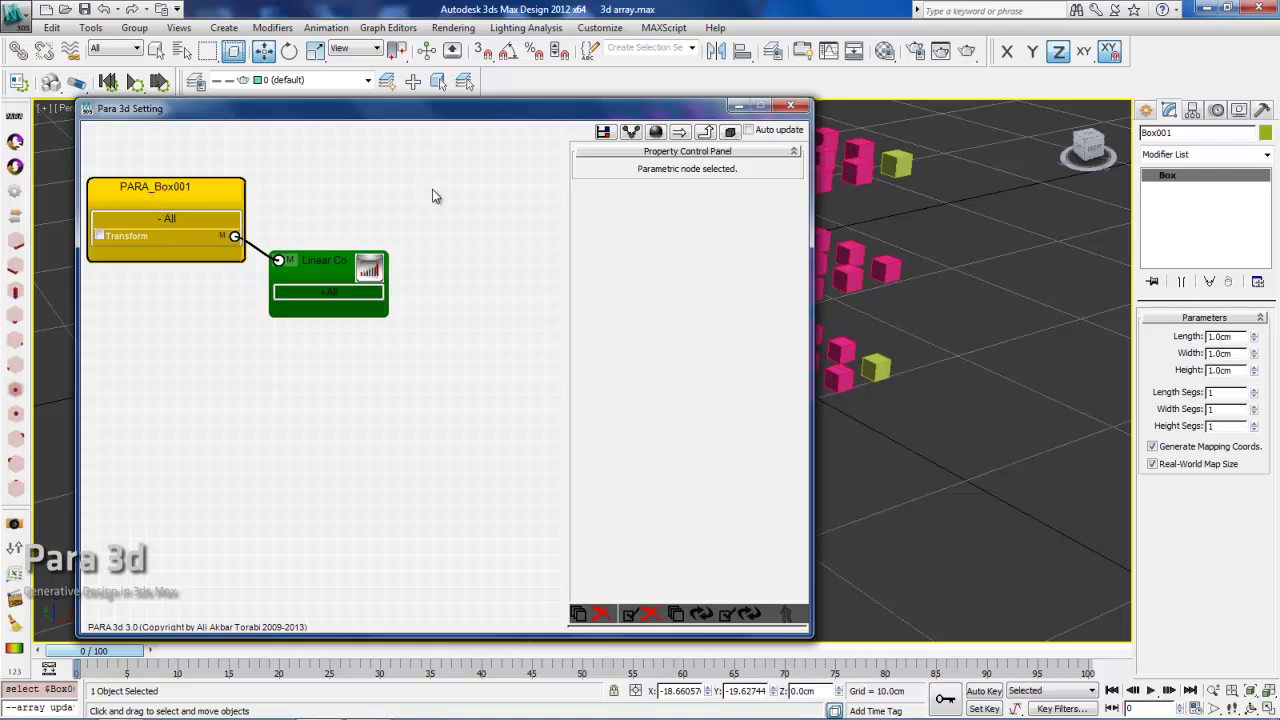
{"action": "left_click", "coordinate": [730, 131]}
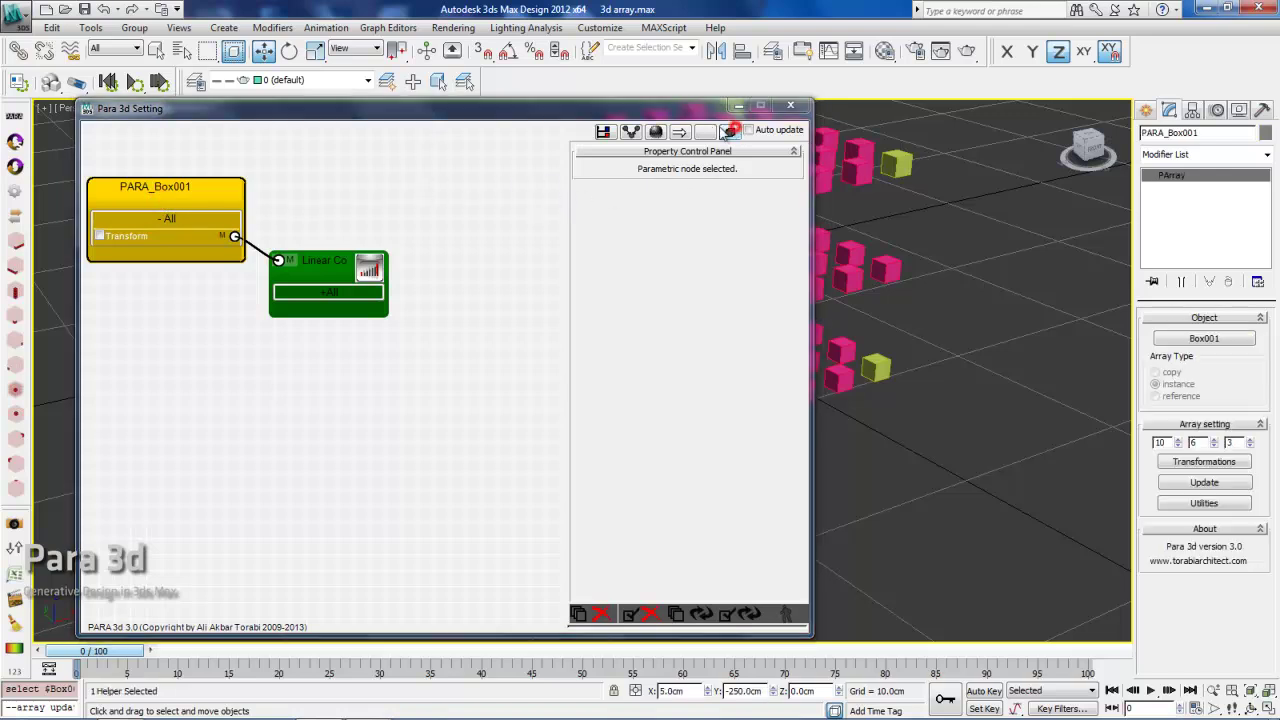
{"action": "left_click", "coordinate": [686, 130]}
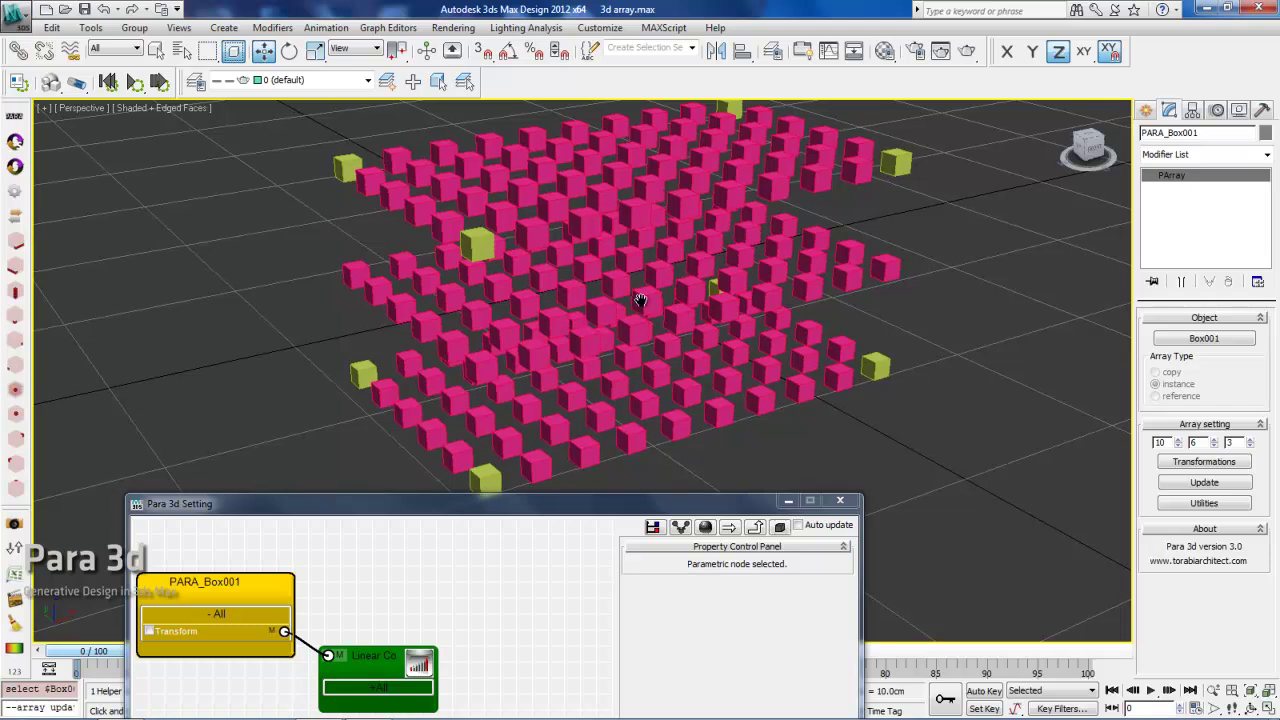
Step: Set the array's third-dimension count to 4 planes
{"action": "left_click_drag", "start_coordinate": [640, 300], "coordinate": [600, 330]}
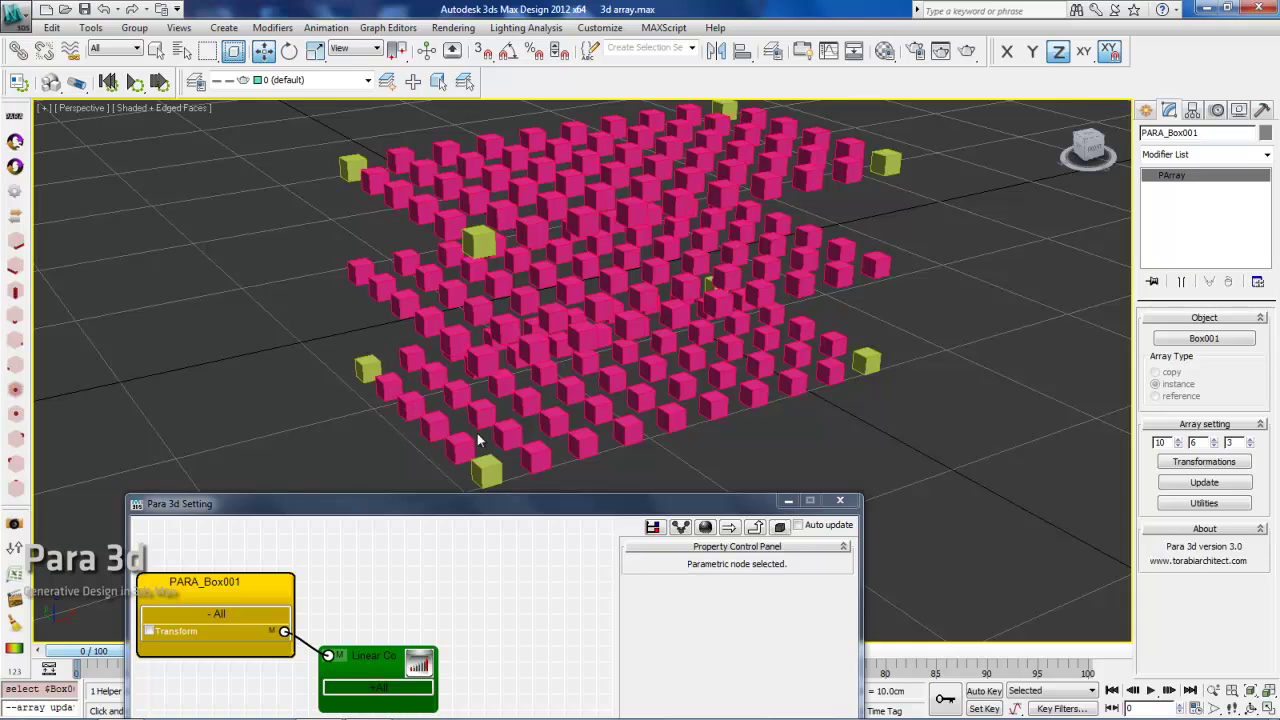
{"action": "left_click", "coordinate": [1252, 440]}
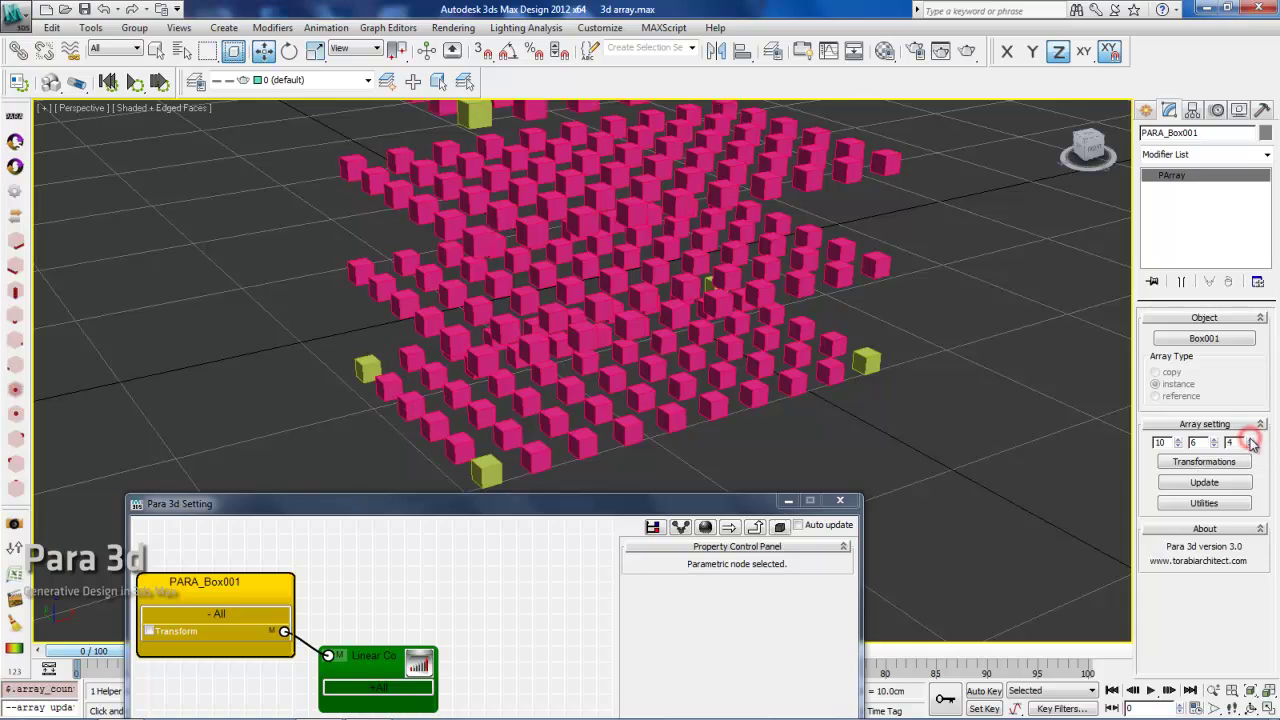
{"action": "left_click", "coordinate": [1252, 440]}
{"action": "middle_click_drag", "start_coordinate": [678, 300], "coordinate": [660, 328], "text": "alt"}
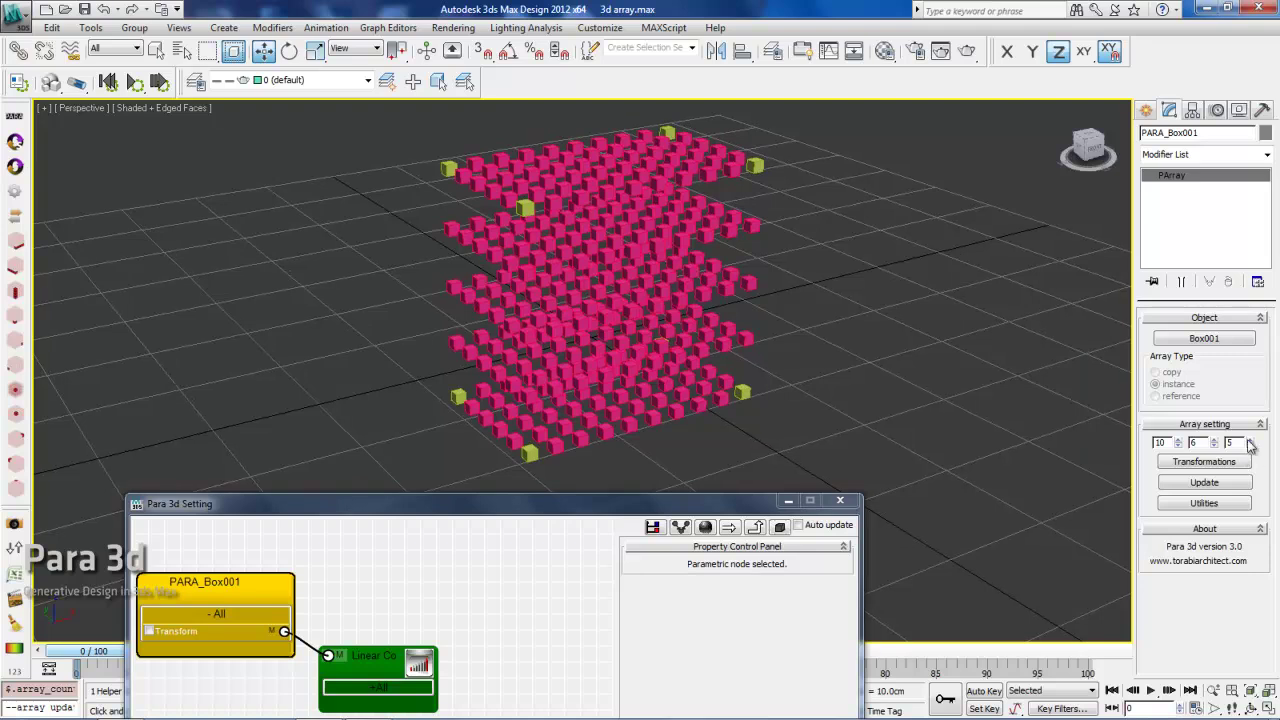
{"action": "left_click", "coordinate": [1250, 439]}
{"action": "left_click", "coordinate": [1250, 446]}
{"action": "left_click", "coordinate": [1250, 446]}
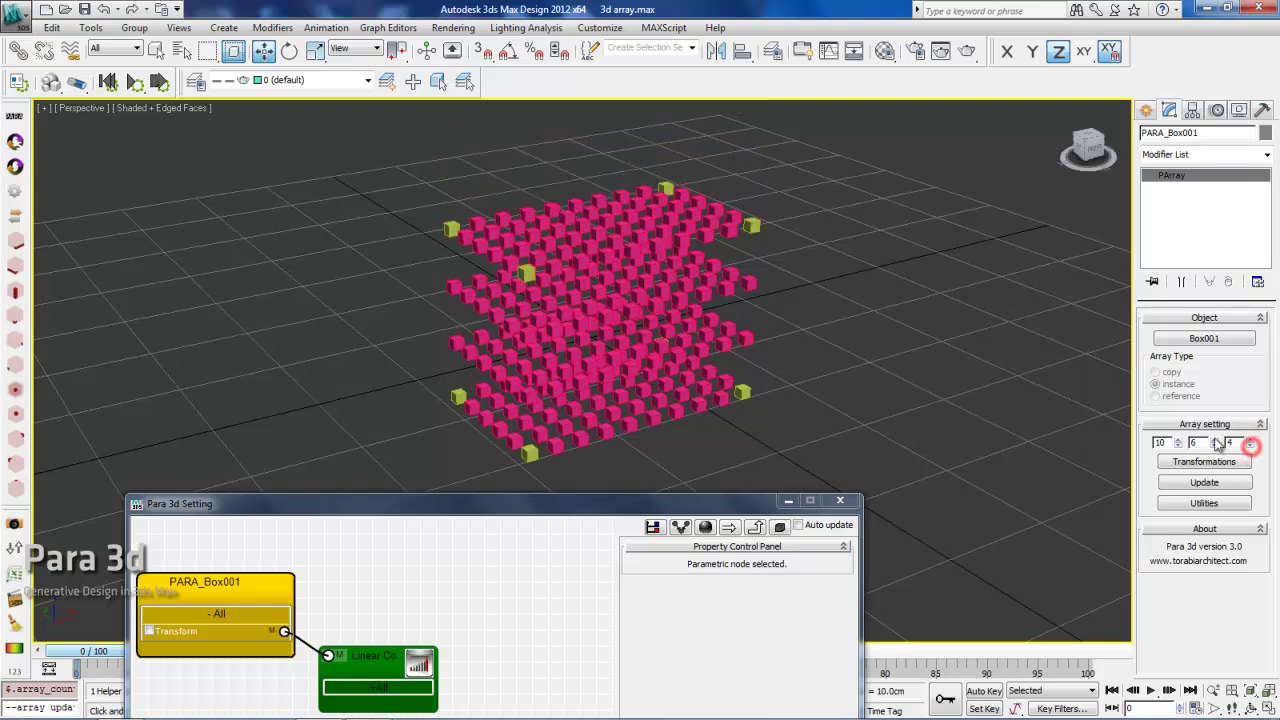
Step: Set the array's first dimension to 11 and its second to 7, and put the Para 3d settings window away
{"action": "left_click", "coordinate": [1215, 440]}
{"action": "left_click", "coordinate": [1215, 446]}
{"action": "left_click", "coordinate": [1178, 439]}
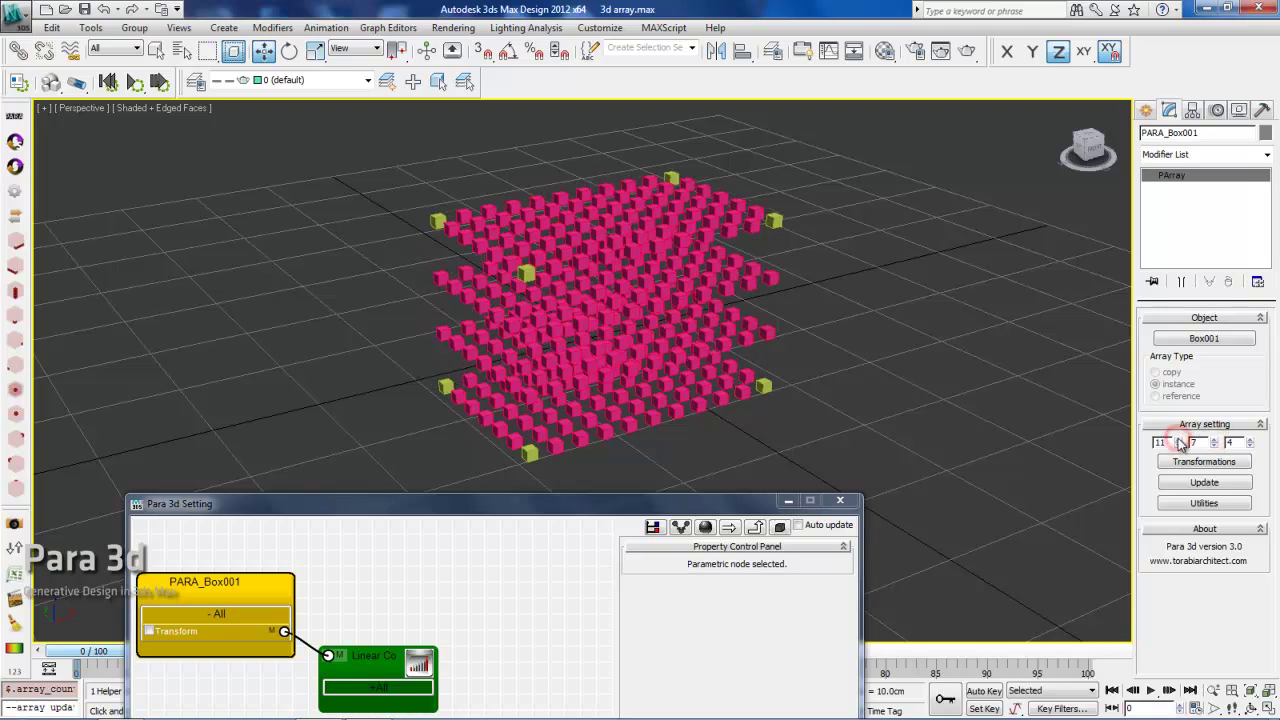
{"action": "scroll", "coordinate": [621, 452], "scroll_direction": "up", "scroll_amount": 2}
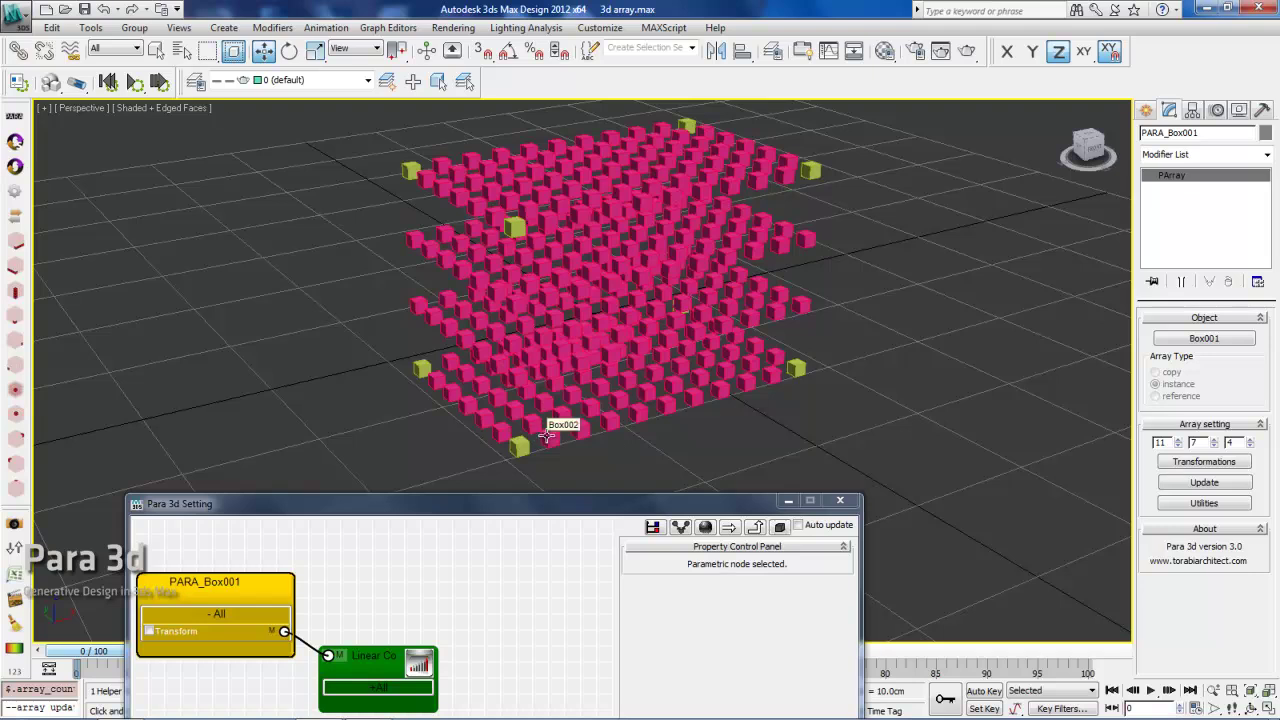
{"action": "left_click", "coordinate": [689, 443]}
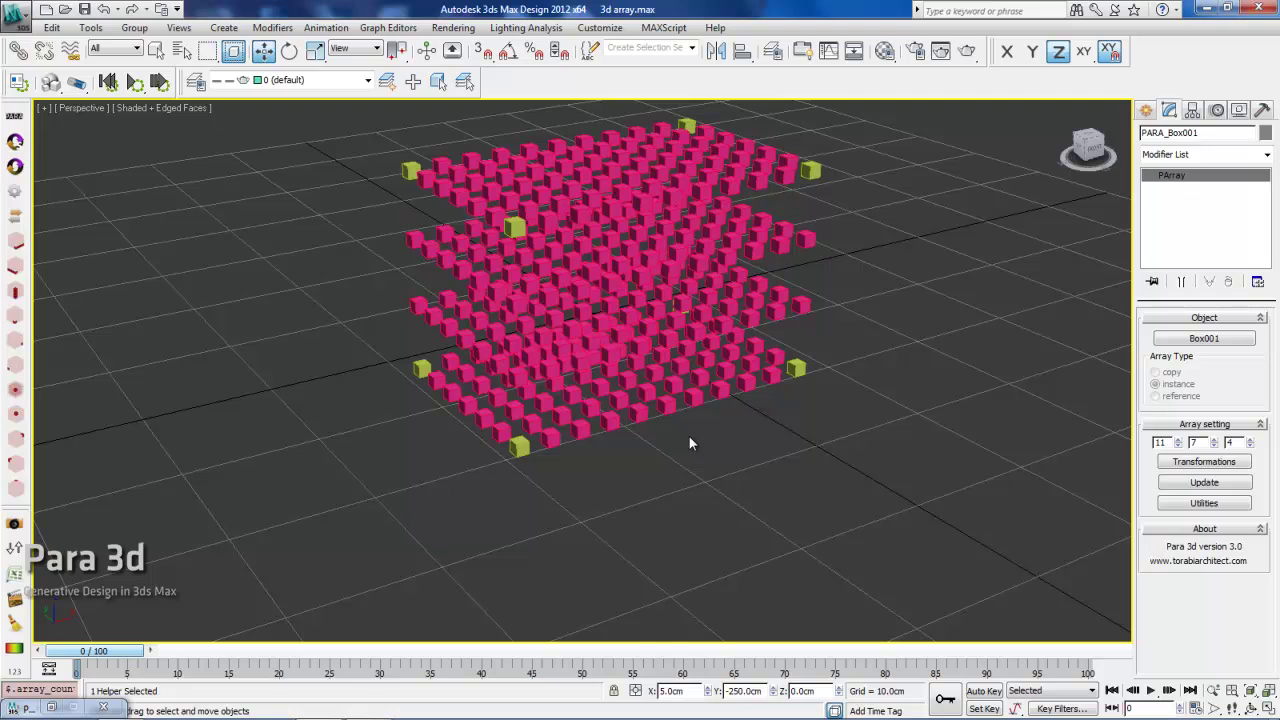
Step: Hide the three upper planes of boxes in the front view, and return to the perspective view
{"action": "middle_click_drag", "start_coordinate": [583, 435], "coordinate": [583, 439]}
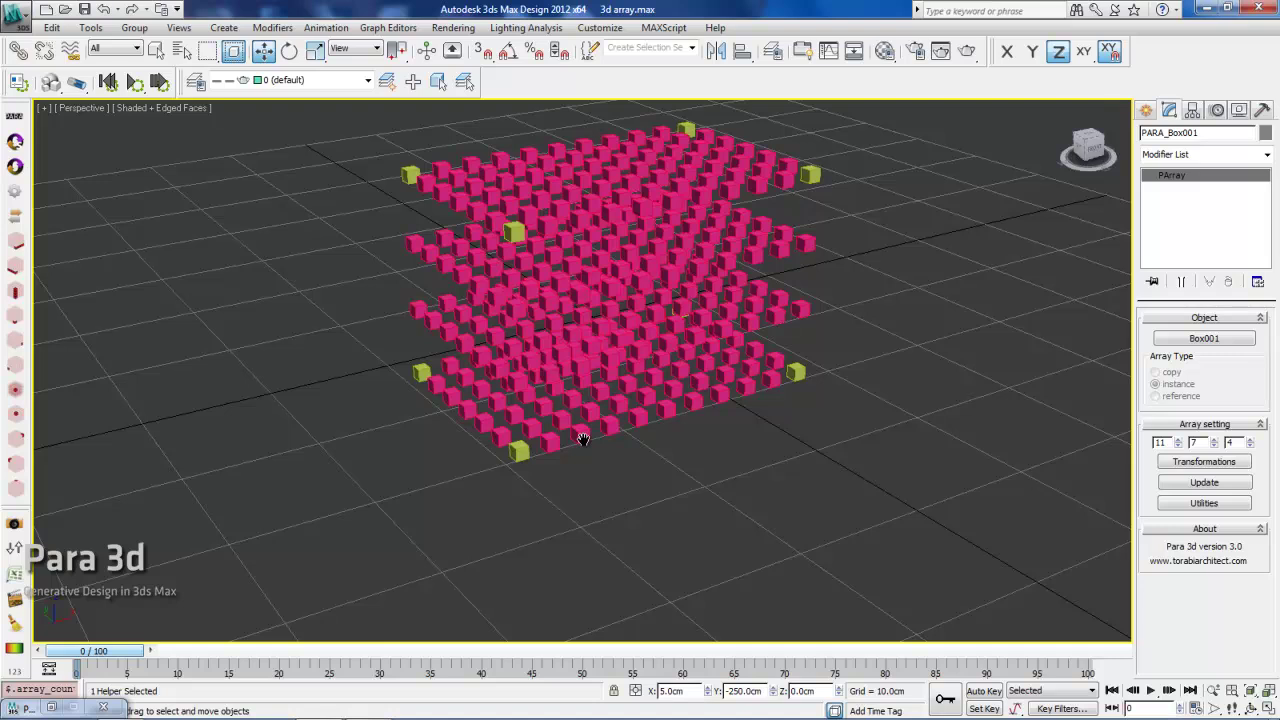
{"action": "key", "text": "f"}
{"action": "scroll", "coordinate": [592, 351], "scroll_direction": "up", "scroll_amount": 8}
{"action": "left_click_drag", "start_coordinate": [726, 235], "coordinate": [246, 420]}
{"action": "right_click", "coordinate": [416, 388]}
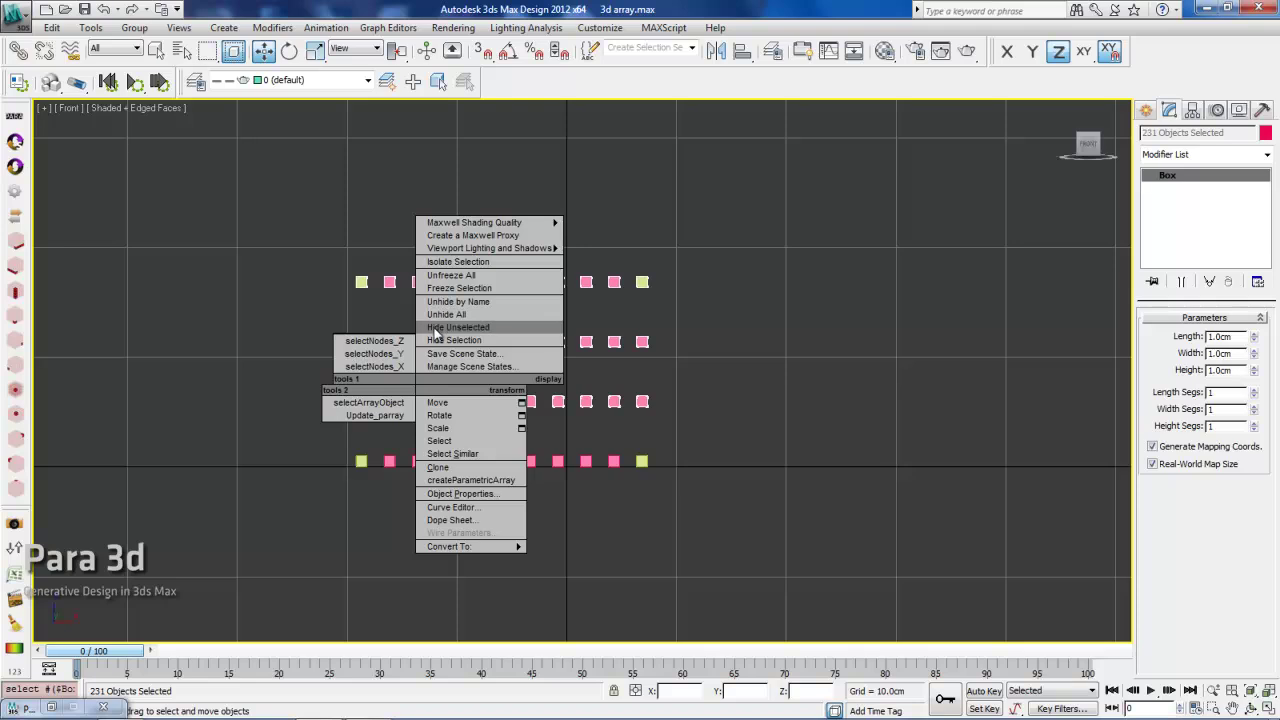
{"action": "left_click", "coordinate": [440, 341]}
{"action": "middle_click_drag", "start_coordinate": [462, 383], "coordinate": [573, 437]}
{"action": "key", "text": "p"}
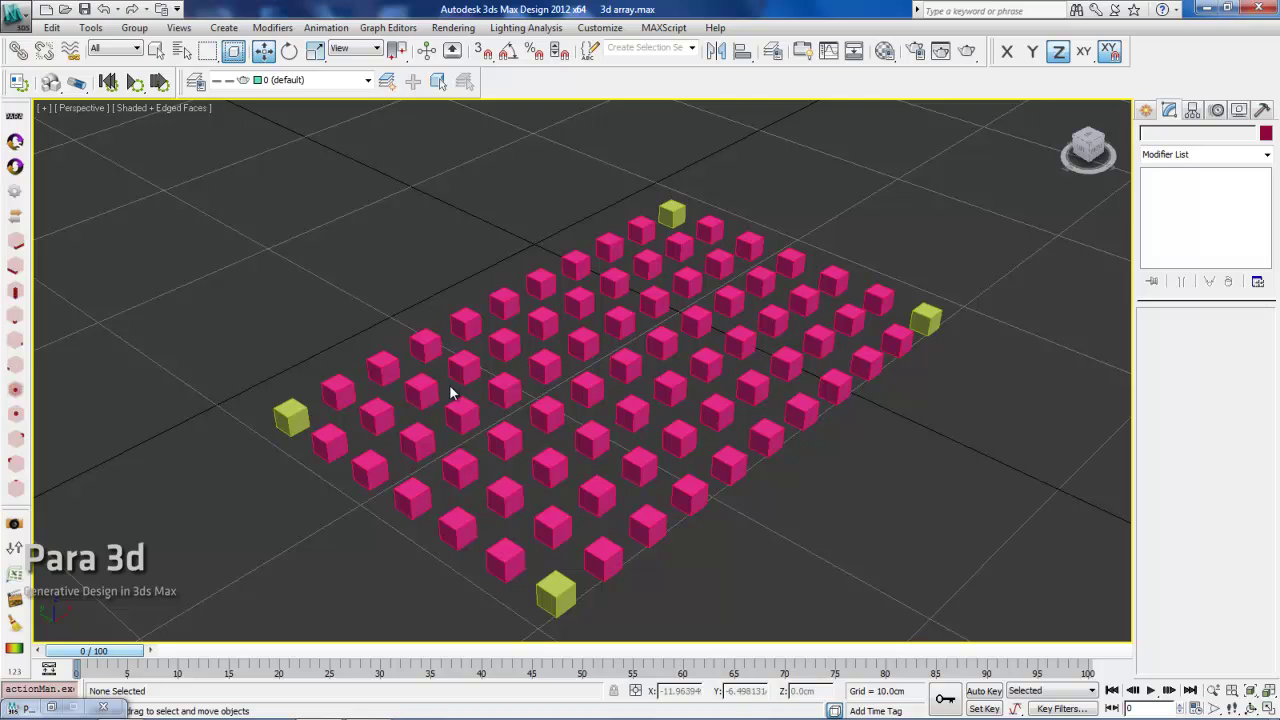
Step: Hide all rows of the lowest plane except the front one in the top view, and center the remaining row
{"action": "middle_click_drag", "start_coordinate": [449, 384], "coordinate": [460, 371]}
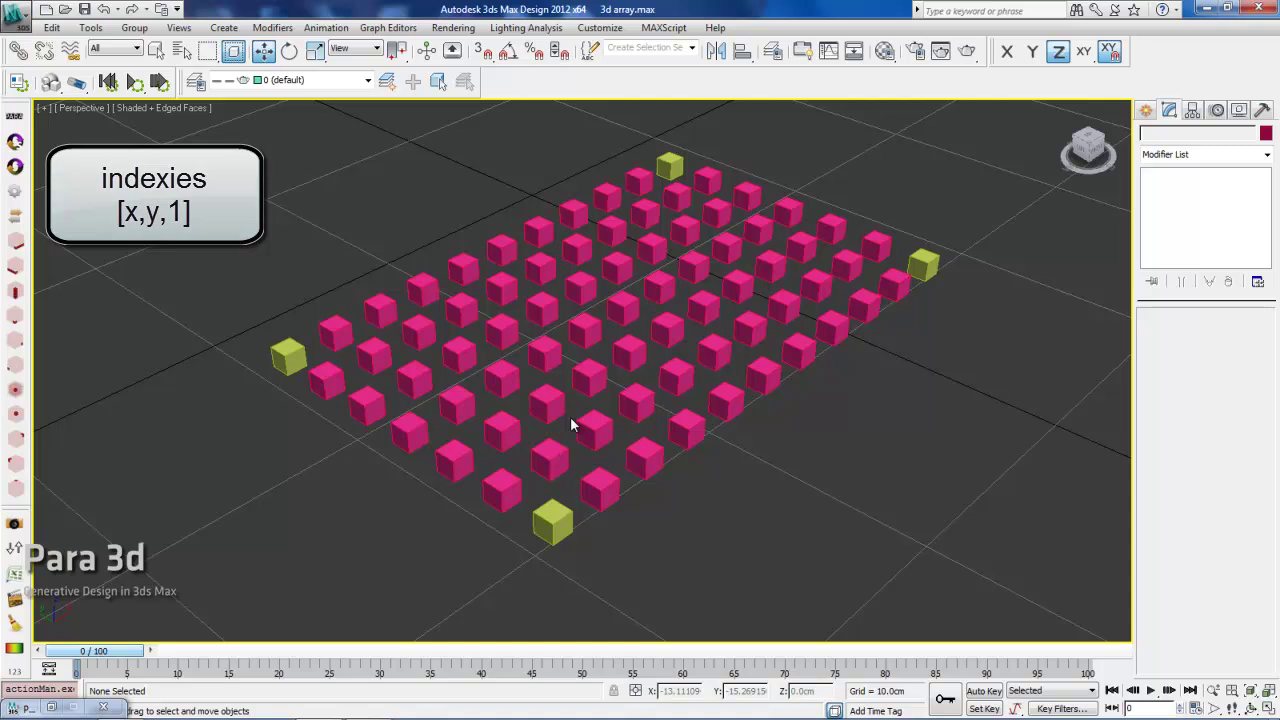
{"action": "middle_click_drag", "start_coordinate": [573, 424], "coordinate": [555, 440]}
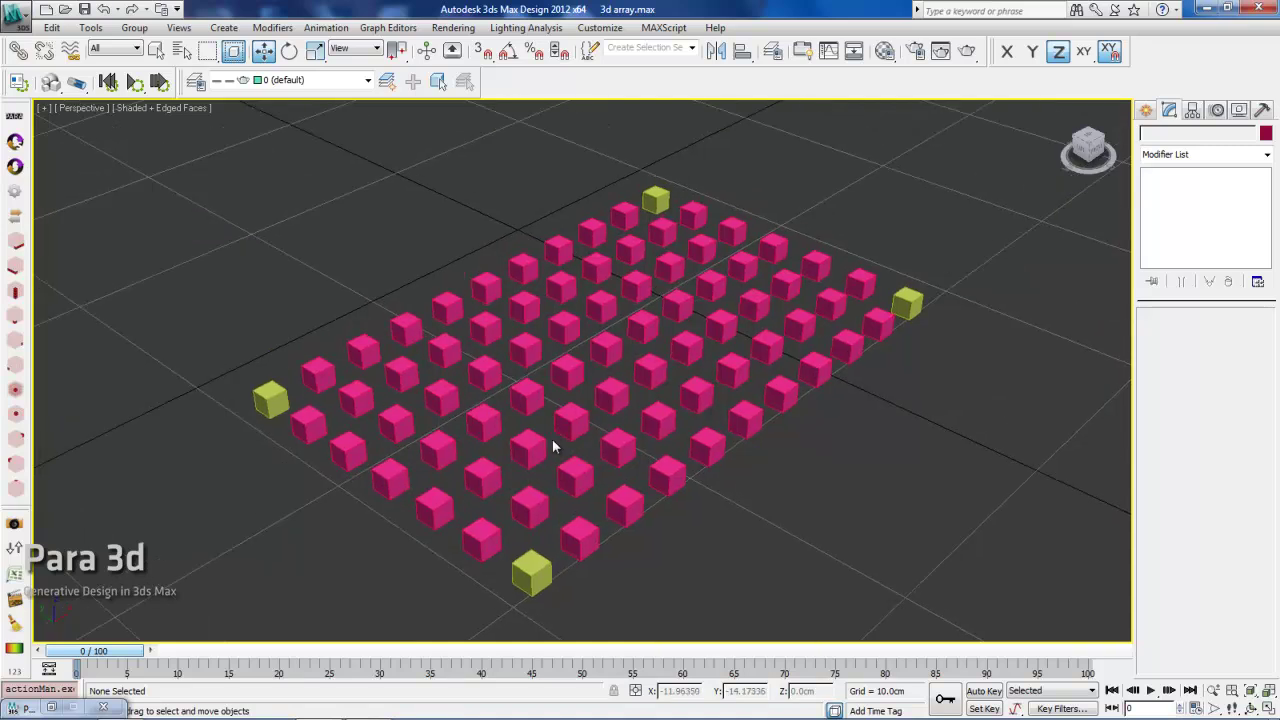
{"action": "key", "text": "t"}
{"action": "scroll", "coordinate": [615, 410], "scroll_direction": "up", "scroll_amount": 3}
{"action": "scroll", "coordinate": [628, 394], "scroll_direction": "up", "scroll_amount": 3}
{"action": "left_click_drag", "start_coordinate": [717, 349], "coordinate": [294, 489]}
{"action": "right_click", "coordinate": [528, 550]}
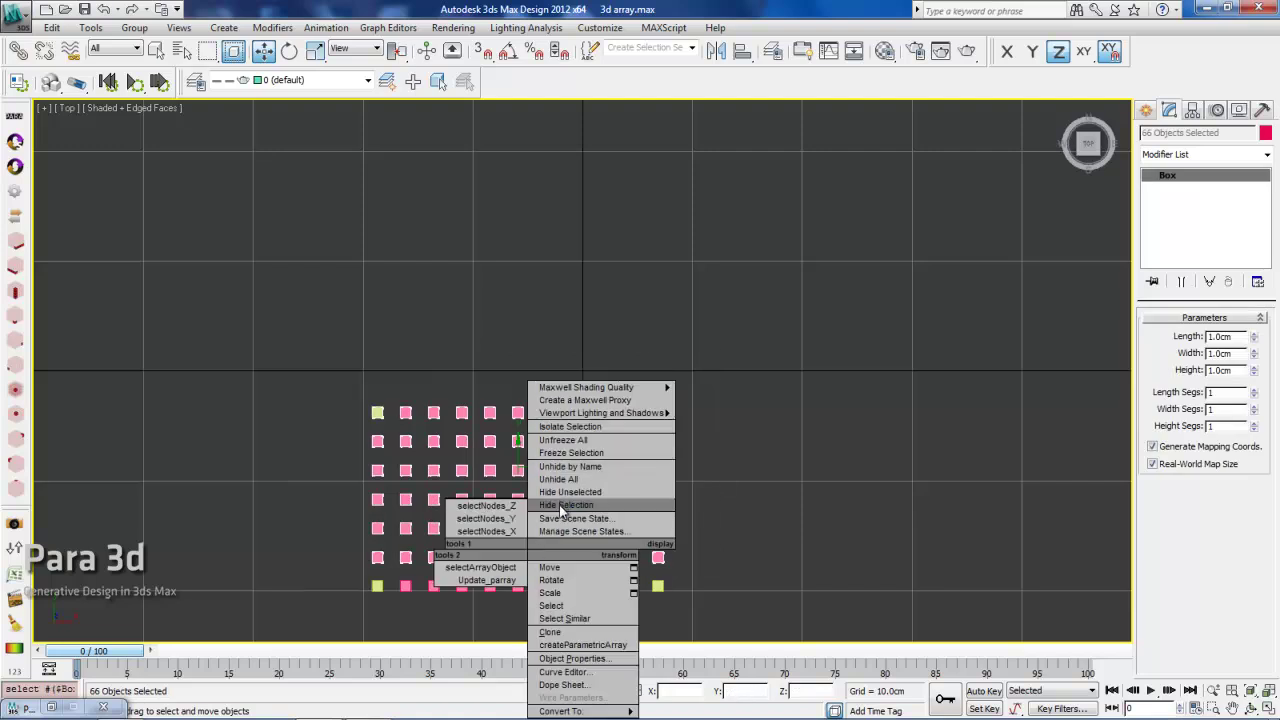
{"action": "left_click", "coordinate": [566, 505]}
{"action": "middle_click_drag", "start_coordinate": [446, 554], "coordinate": [586, 394]}
{"action": "scroll", "coordinate": [600, 420], "scroll_direction": "up", "scroll_amount": 2}
{"action": "middle_click_drag", "start_coordinate": [623, 445], "coordinate": [503, 449]}
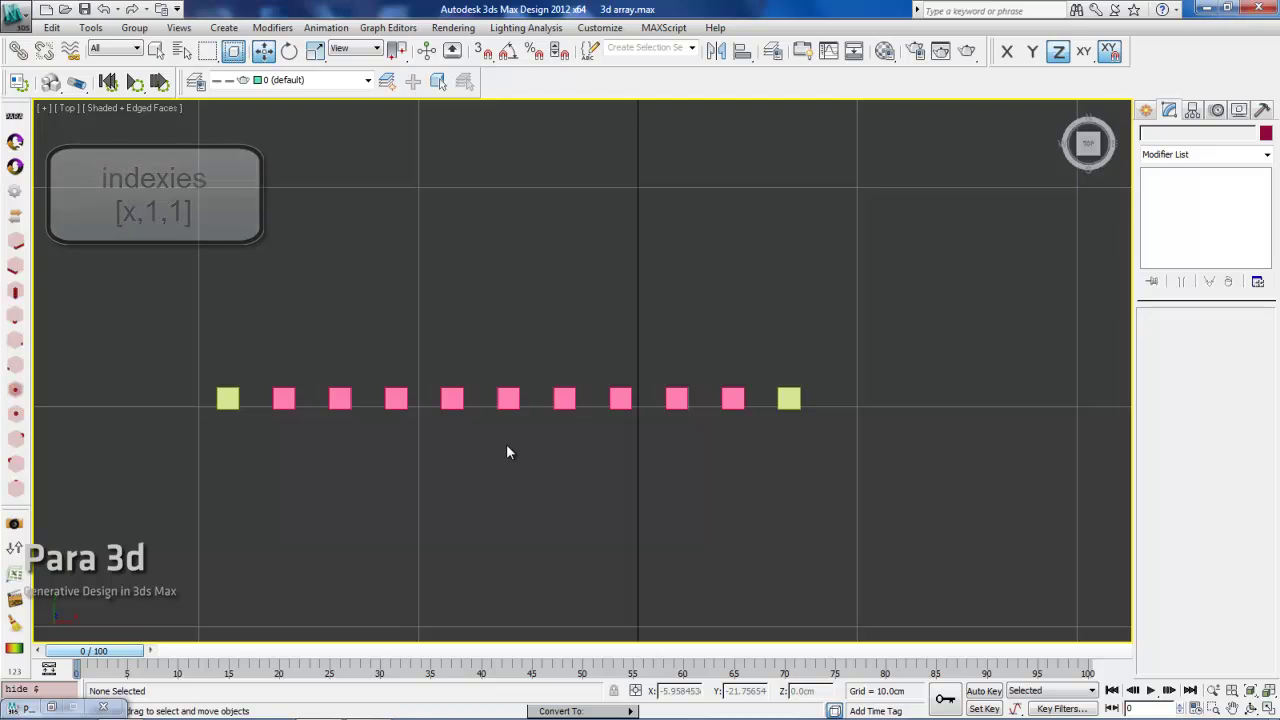
Step: Unhide all boxes and show the whole array in the perspective view
{"action": "right_click", "coordinate": [598, 438]}
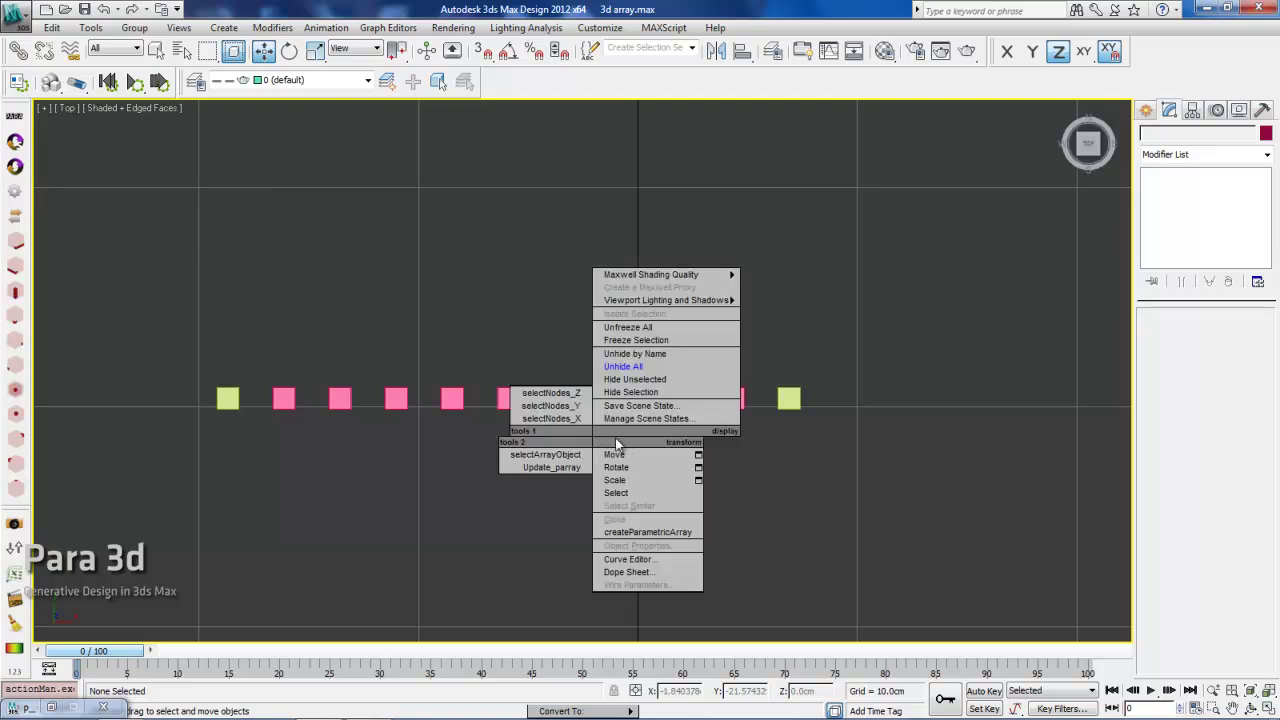
{"action": "left_click", "coordinate": [622, 366]}
{"action": "left_click", "coordinate": [713, 415]}
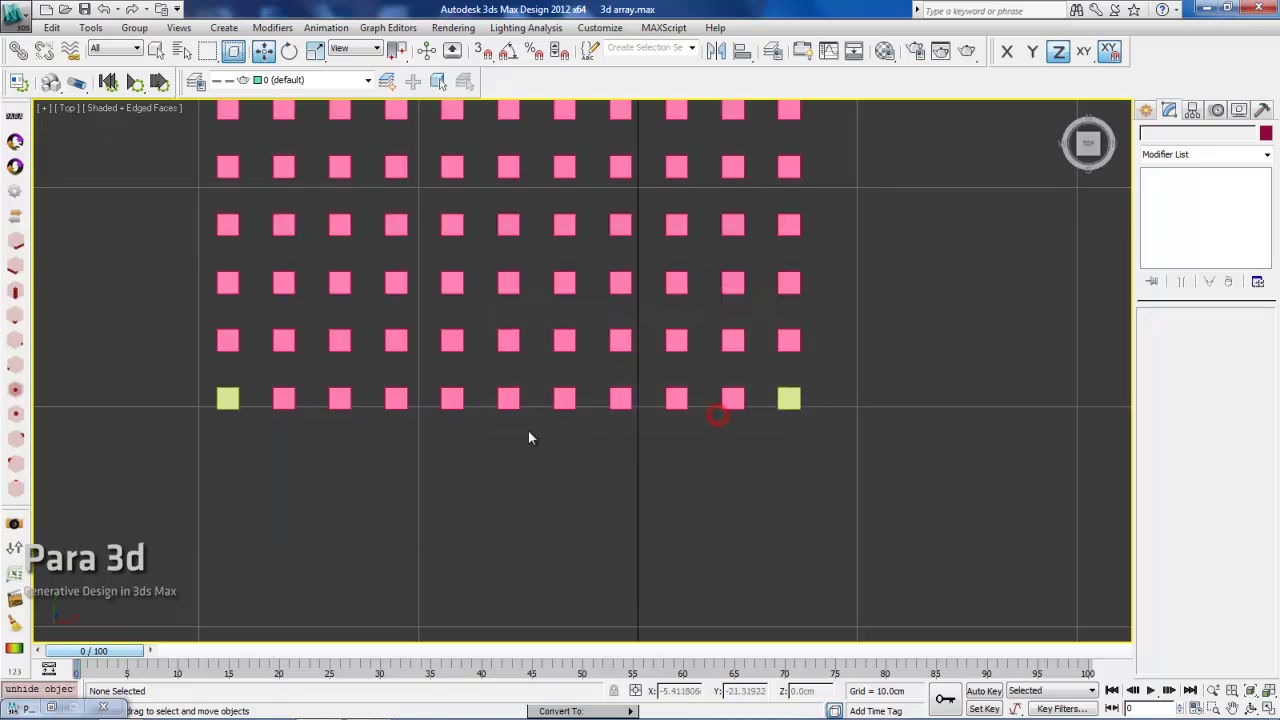
{"action": "scroll", "coordinate": [606, 522], "scroll_direction": "down", "scroll_amount": 8}
{"action": "key", "text": "p"}
{"action": "middle_click_drag", "start_coordinate": [605, 515], "coordinate": [594, 406], "text": "alt"}
{"action": "scroll", "coordinate": [591, 420], "scroll_direction": "up", "scroll_amount": 5}
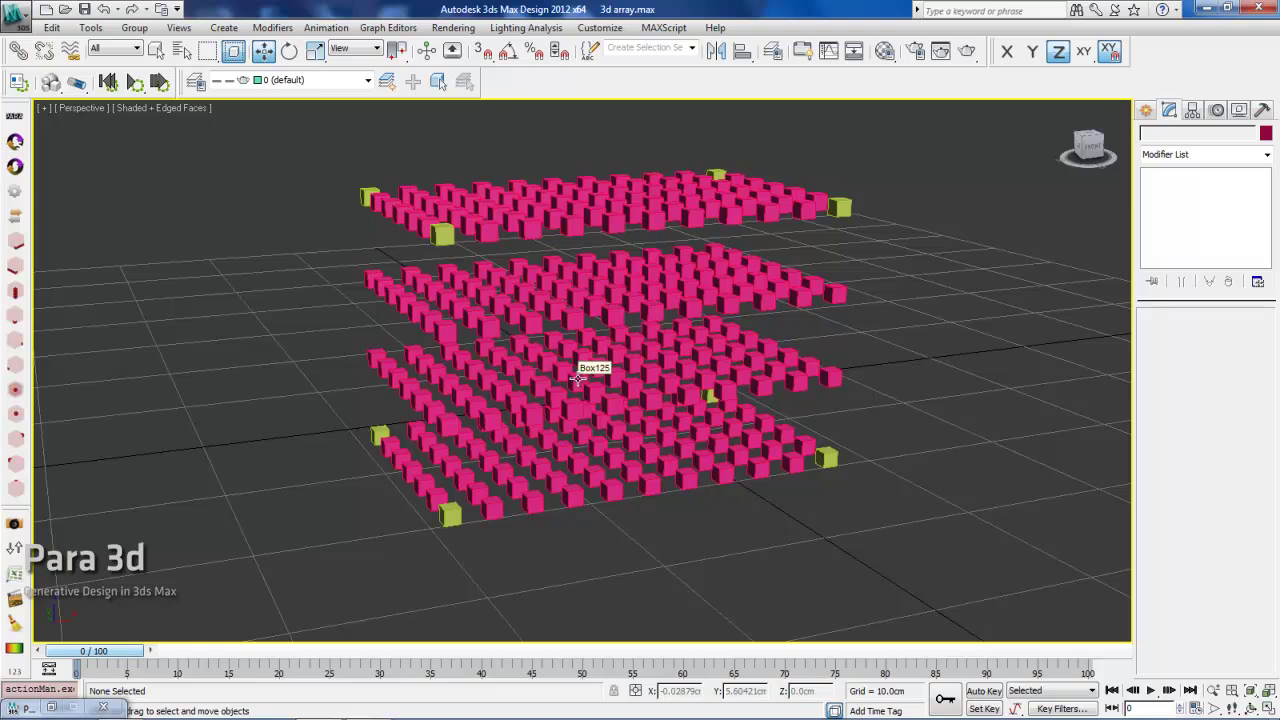
Step: Select the box at indices [5,3,2] and examine its location along each of the array's three dimensions
{"action": "left_click", "coordinate": [578, 378]}
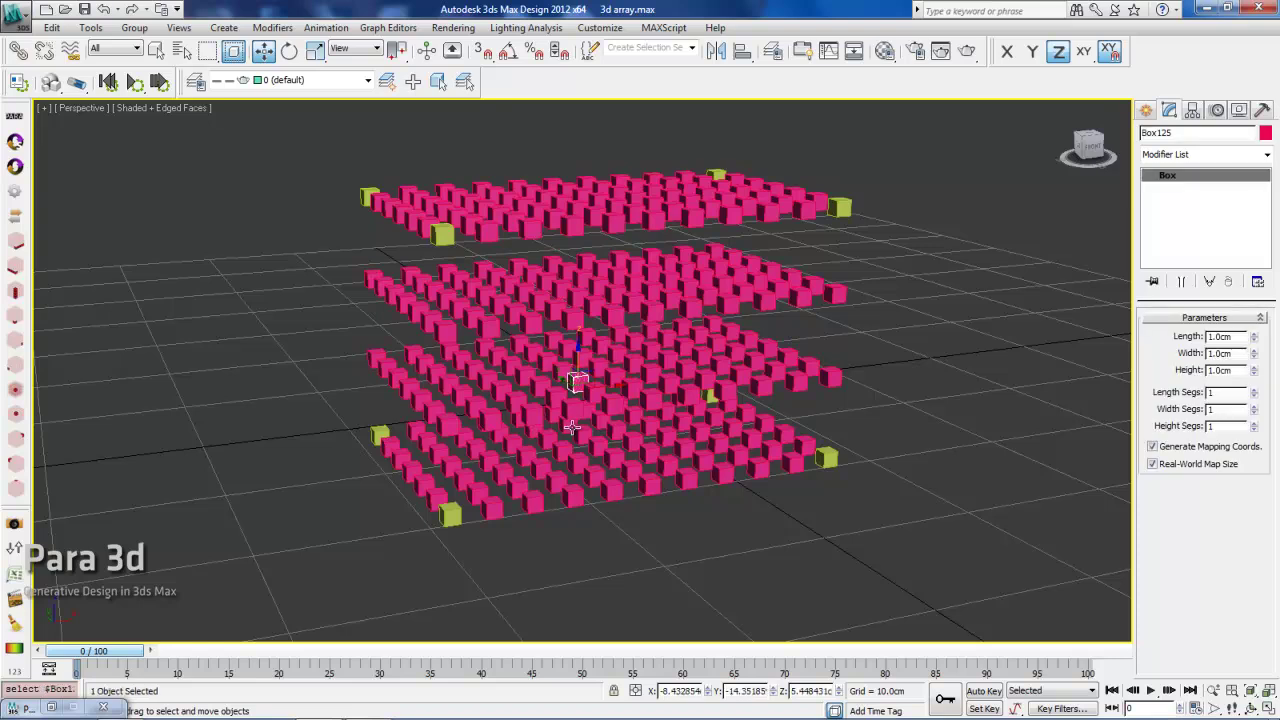
{"action": "middle_click_drag", "start_coordinate": [568, 455], "coordinate": [526, 425], "text": "alt"}
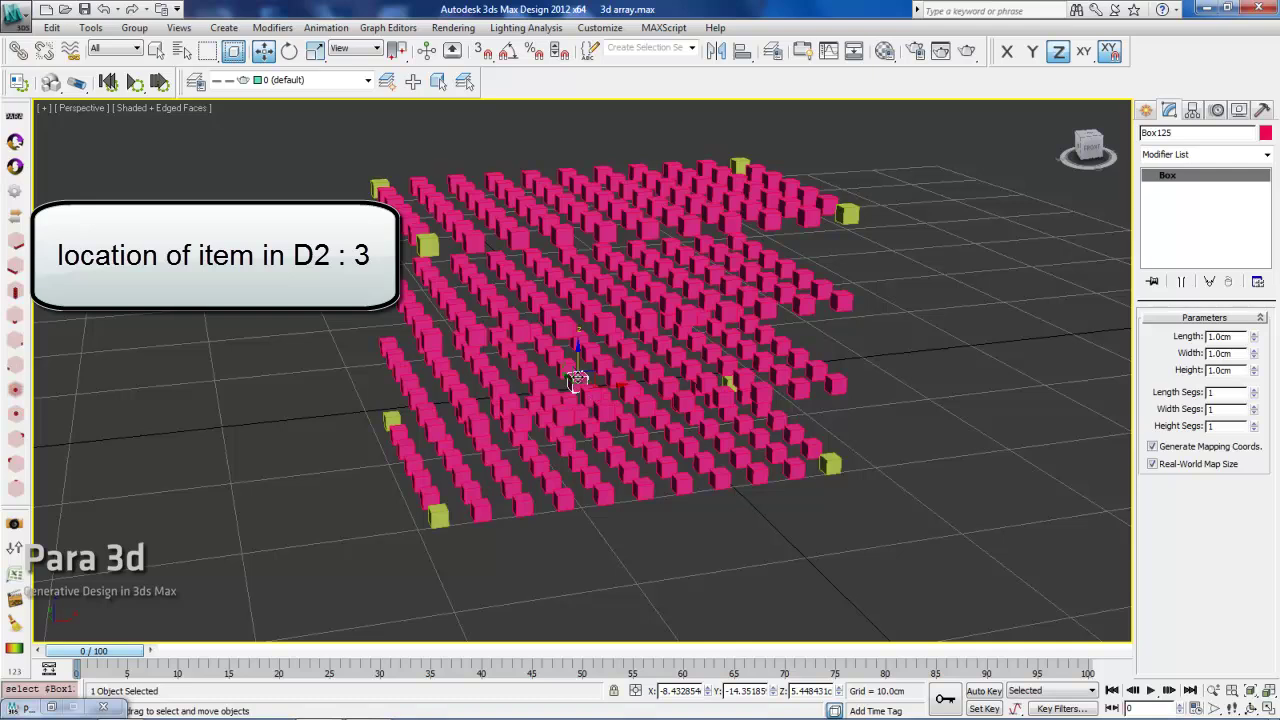
{"action": "middle_click_drag", "start_coordinate": [558, 446], "coordinate": [574, 380], "text": "alt"}
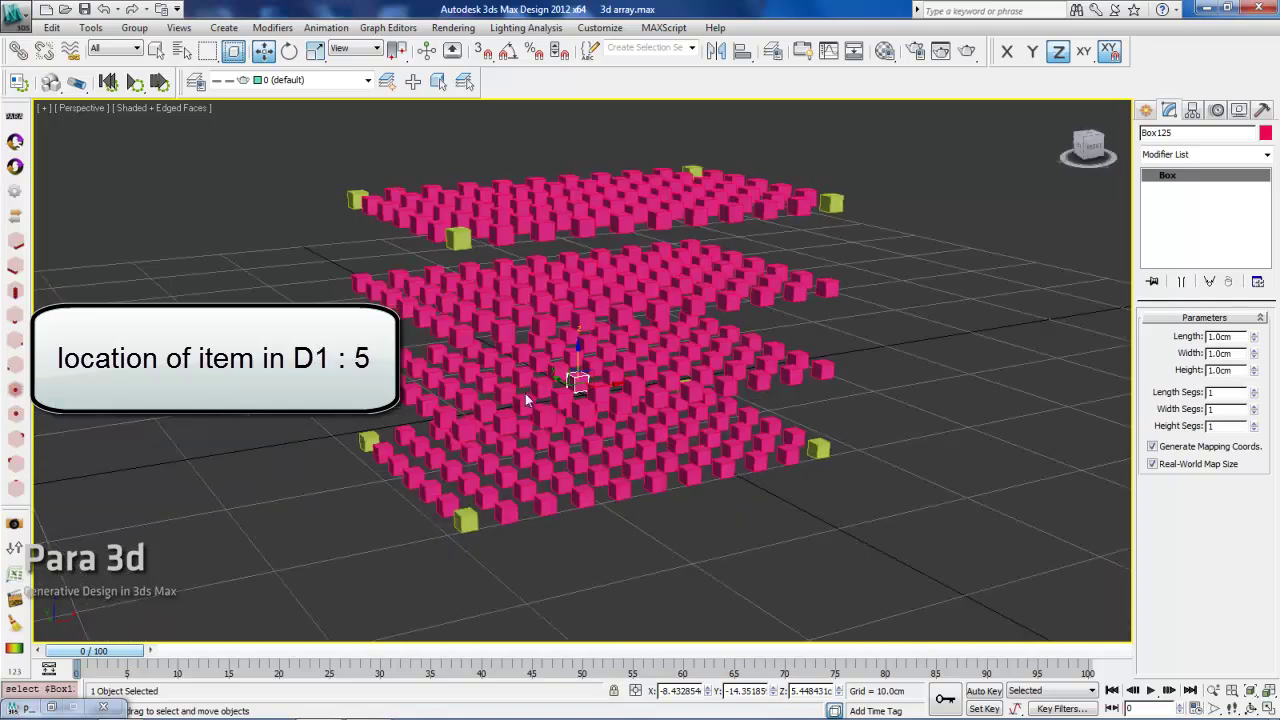
{"action": "middle_click_drag", "start_coordinate": [491, 451], "coordinate": [581, 411], "text": "alt"}
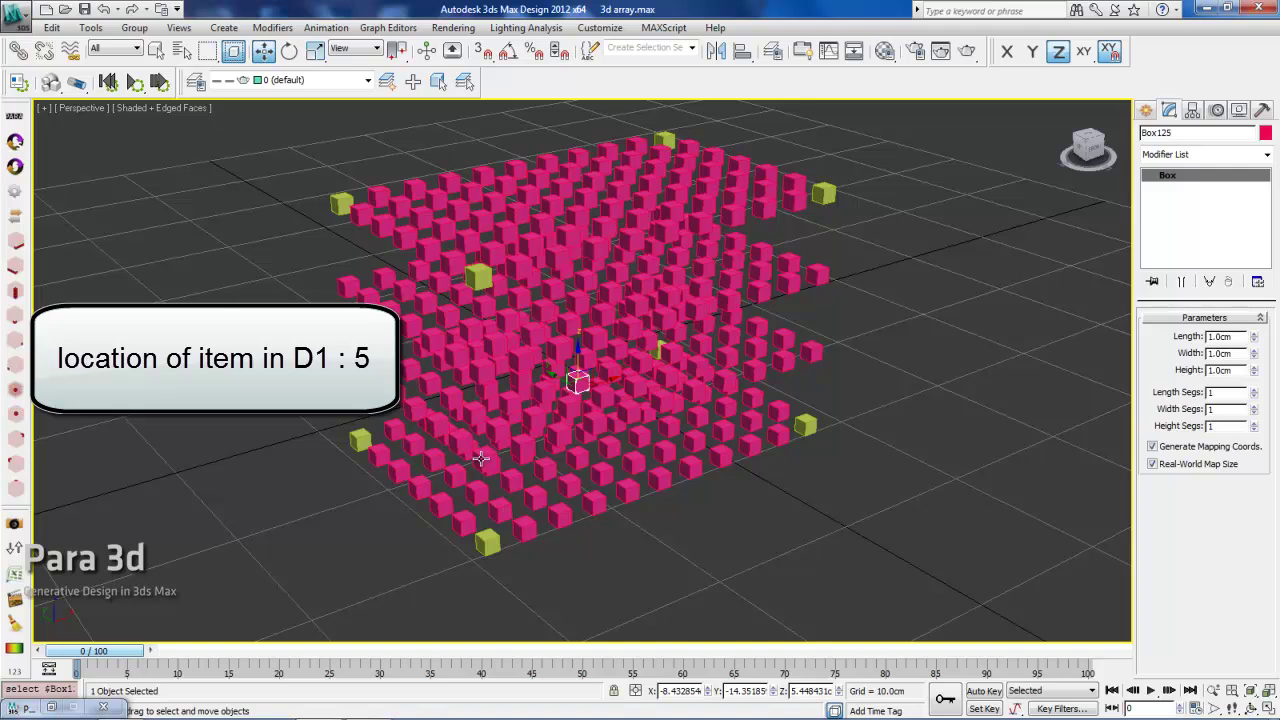
{"action": "middle_click_drag", "start_coordinate": [496, 468], "coordinate": [544, 468], "text": "alt"}
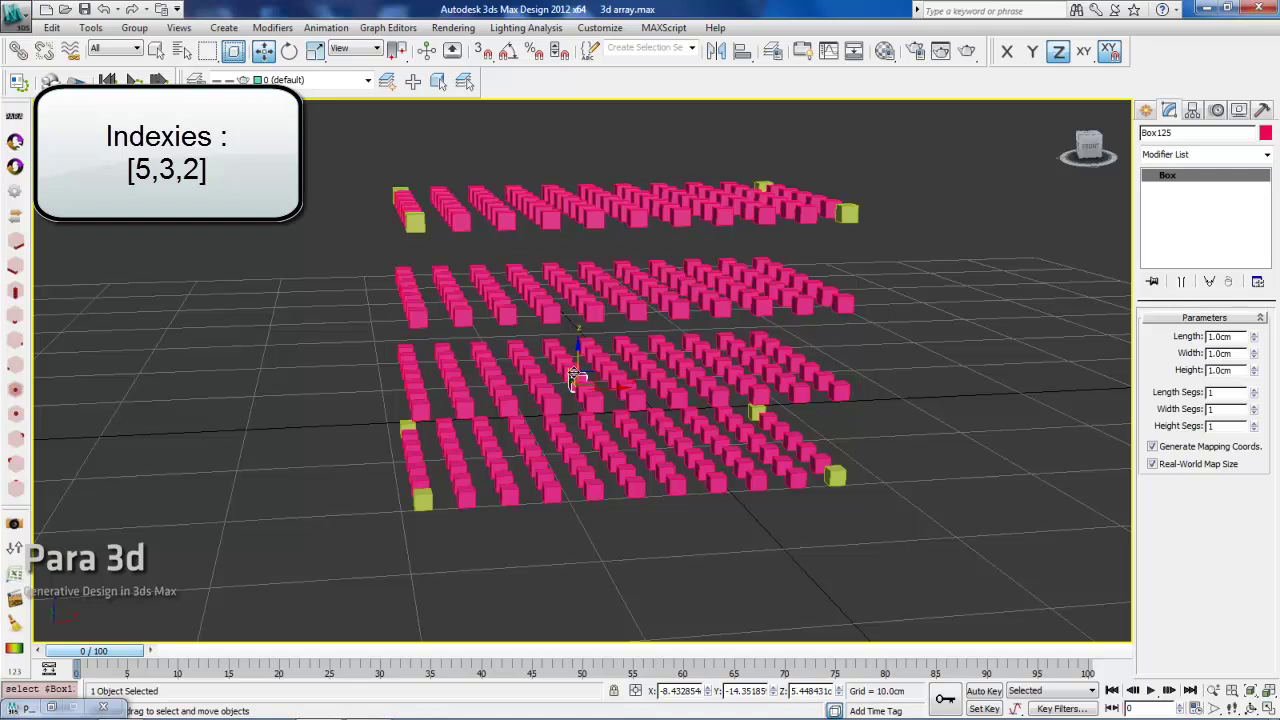
{"action": "mouse_move", "coordinate": [573, 378]}
{"action": "middle_mouse_down", "text": "alt"}
{"action": "mouse_move", "coordinate": [555, 389]}
{"action": "mouse_move", "coordinate": [577, 380]}
{"action": "mouse_move", "coordinate": [578, 400]}
{"action": "middle_mouse_up", "text": "alt"}
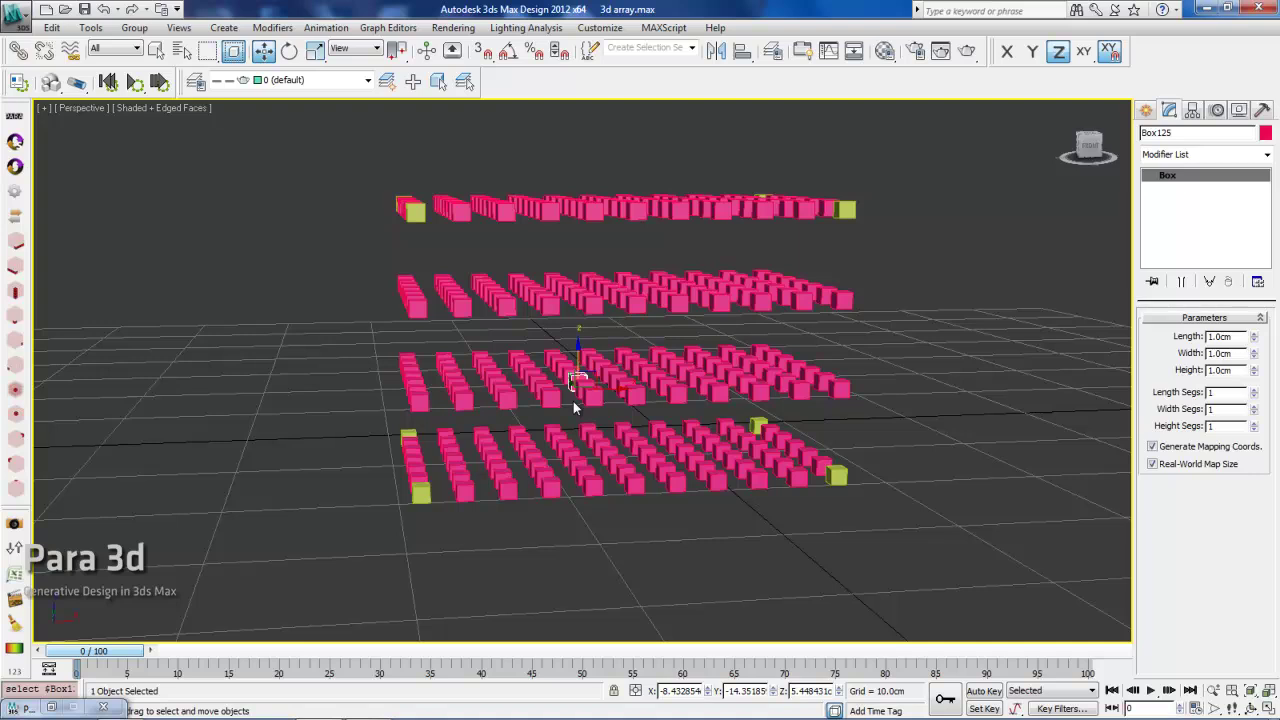
{"action": "middle_click_drag", "start_coordinate": [573, 401], "coordinate": [601, 443], "text": "alt"}
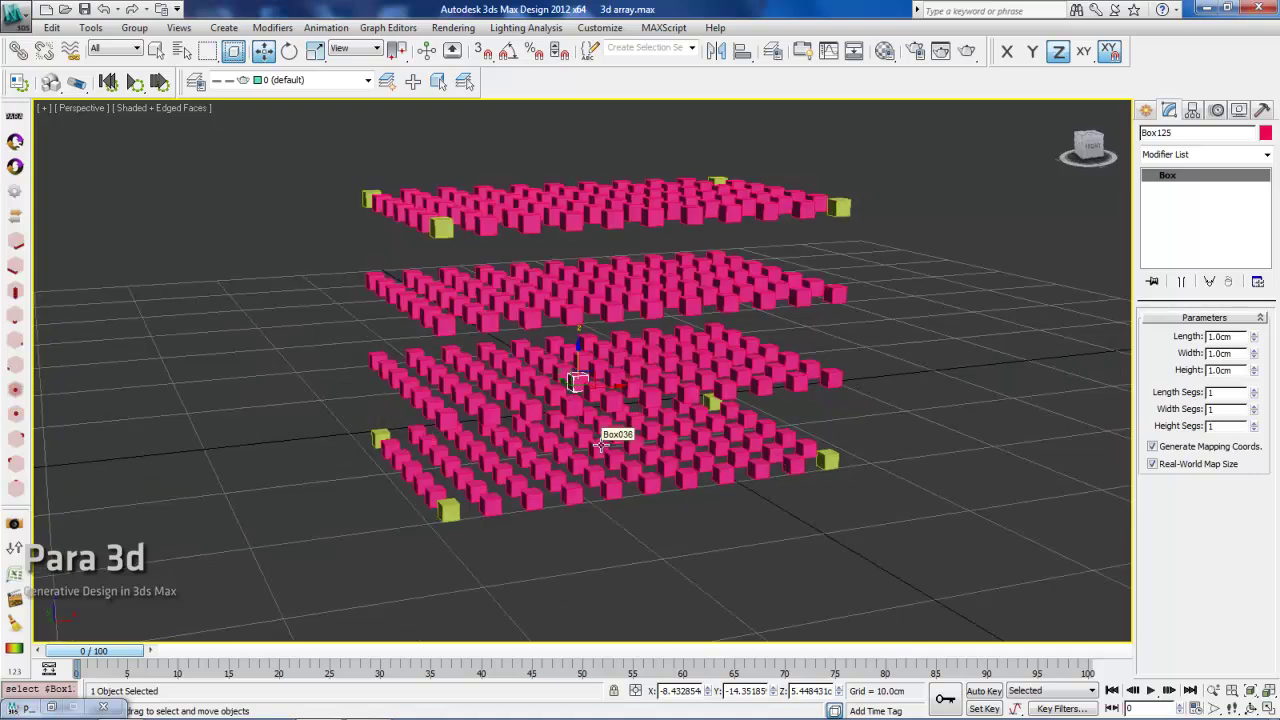